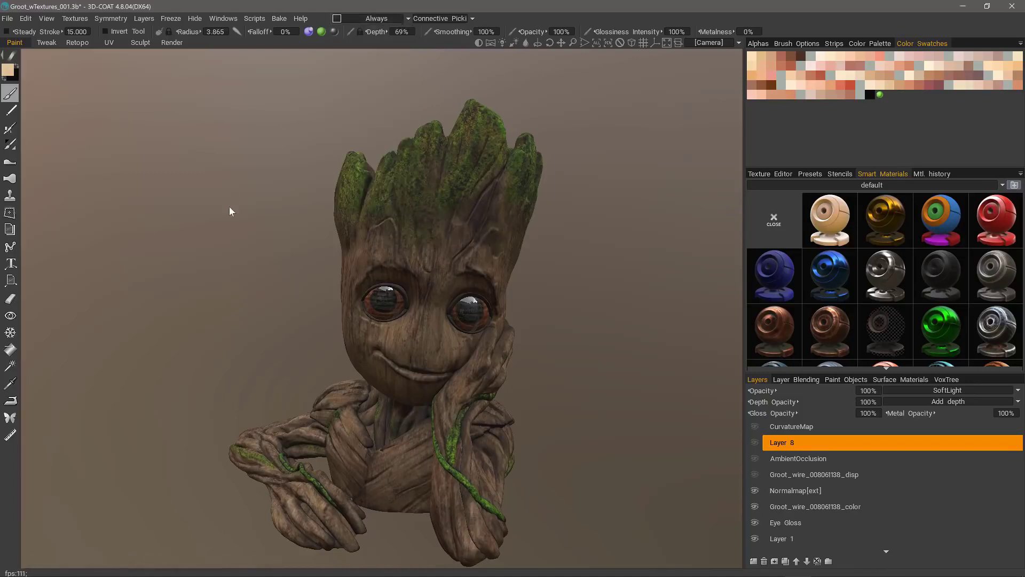
Step: Set brush depth to 103% and radius to 2.309, and bring up the painting condition list
drag(229, 207, 217, 207)
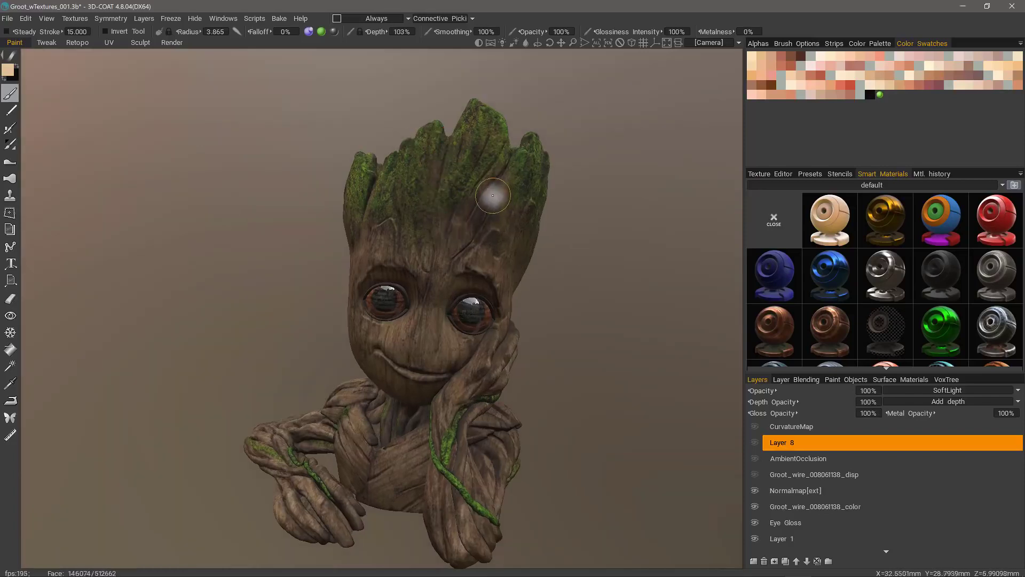
click(384, 19)
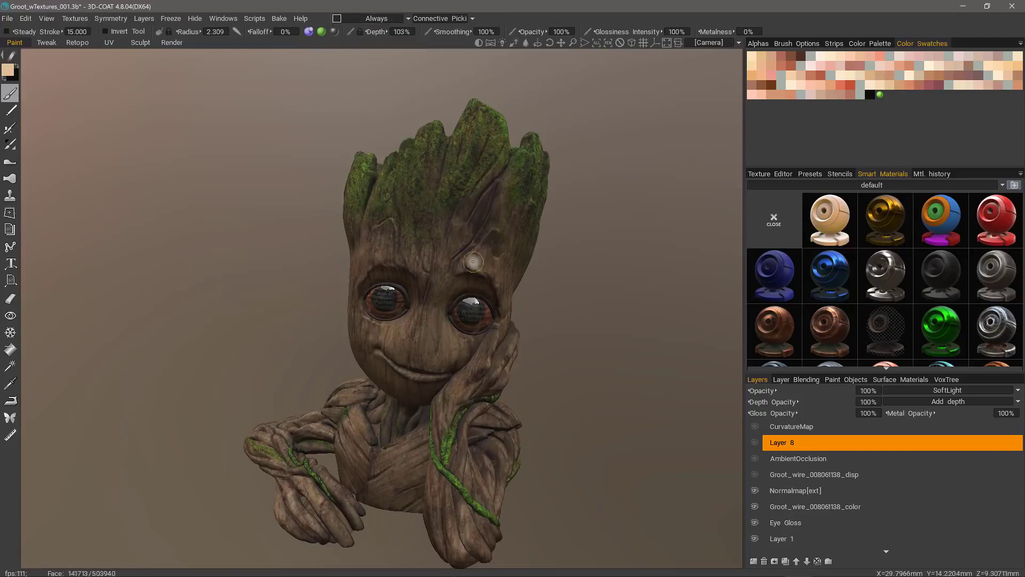
click(387, 19)
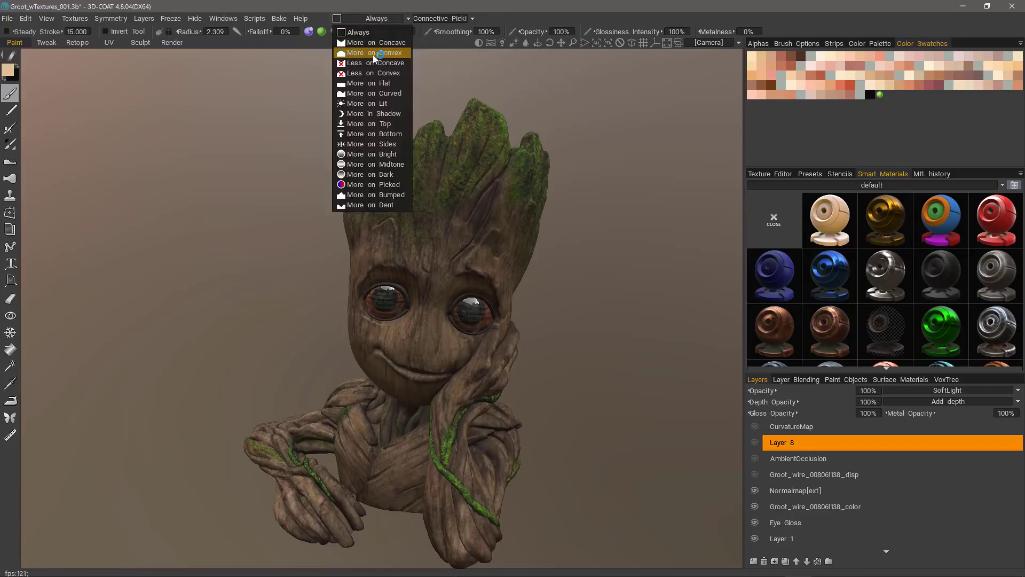
Step: Switch the condition to More on Concave and make AmbientOcclusion visible and the working layer
click(378, 43)
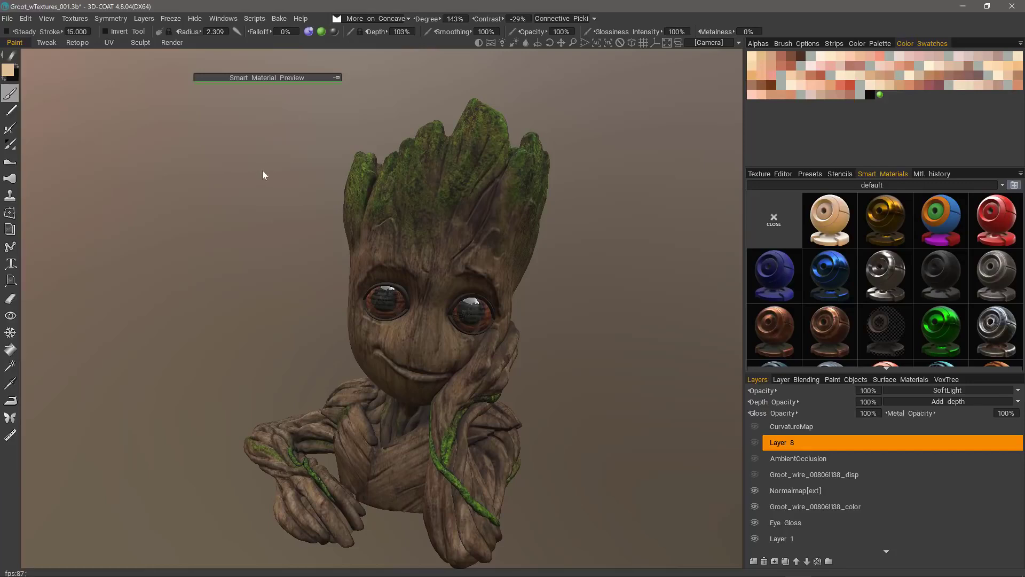
click(755, 459)
click(784, 460)
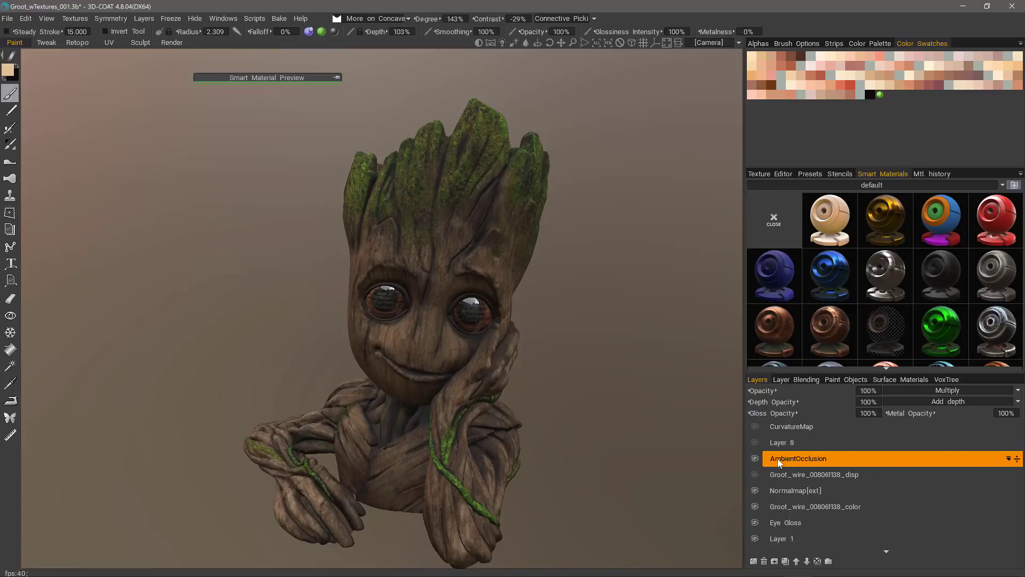
click(75, 19)
Step: Solo AmbientOcclusion, snap to Front view, zoom on the head, and paint a dark forehead-crease stroke
alt+click(755, 459)
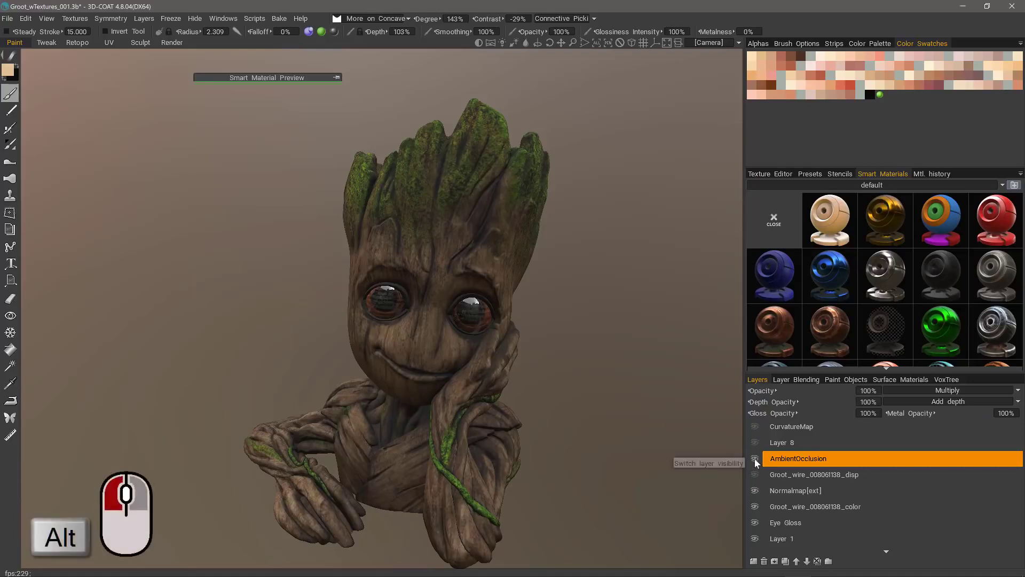
click(382, 19)
drag(227, 184, 144, 216)
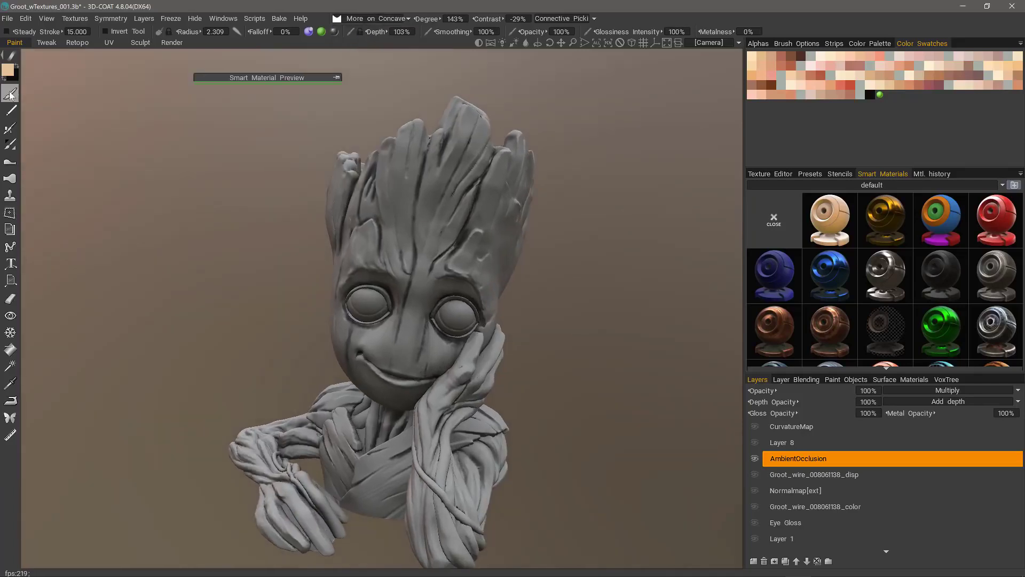
key(KP_2)
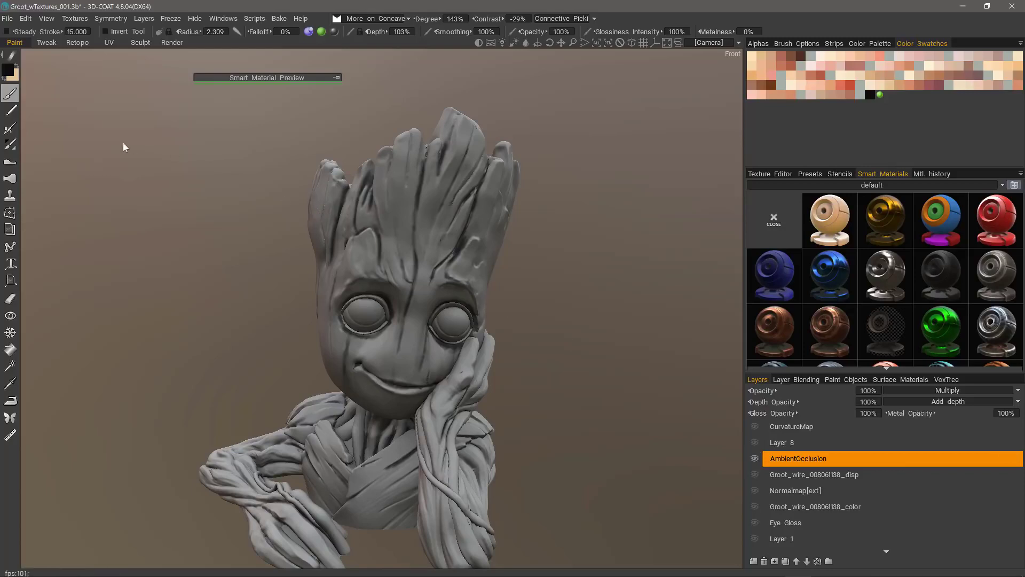
alt+drag(382, 256, 384, 215)
alt+right_drag(383, 215, 412, 196)
mouse_move(431, 173)
mouse_down()
mouse_move(431, 249)
mouse_move(425, 172)
mouse_up()
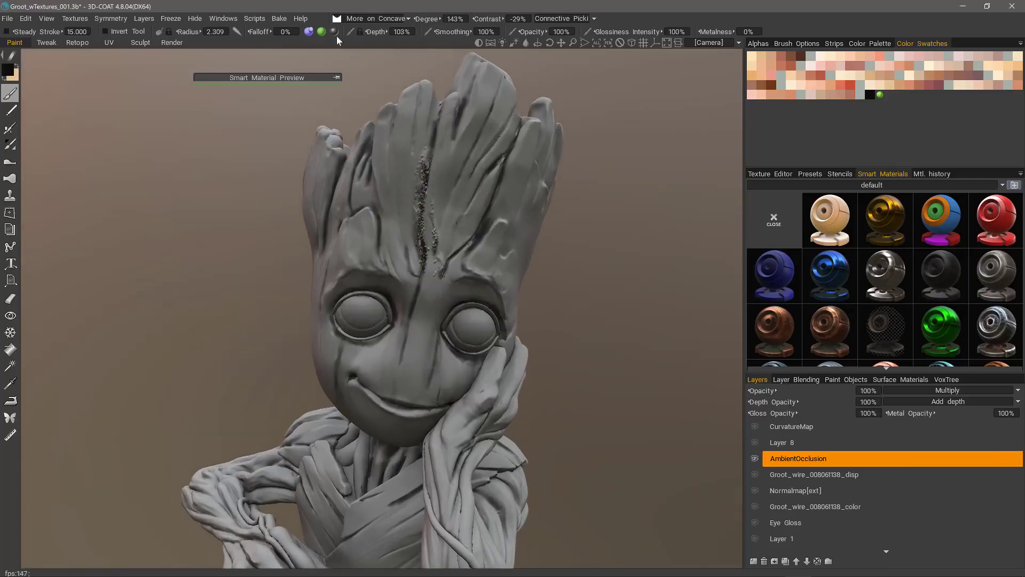
Step: Undo the forehead strokes, disable depth painting, and pin the Smart Material Preview over the head
mouse_move(335, 34)
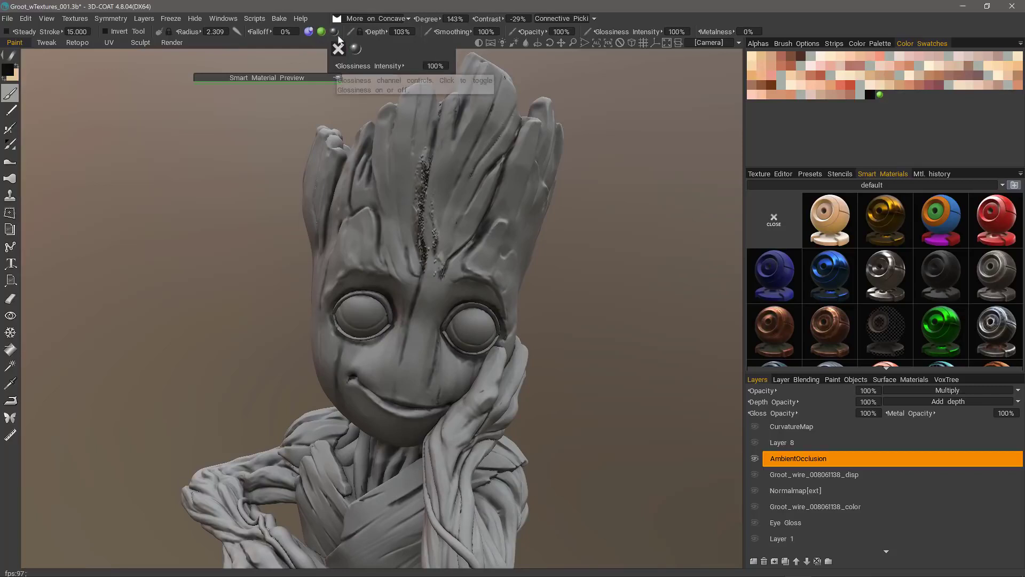
key(ctrl+z)
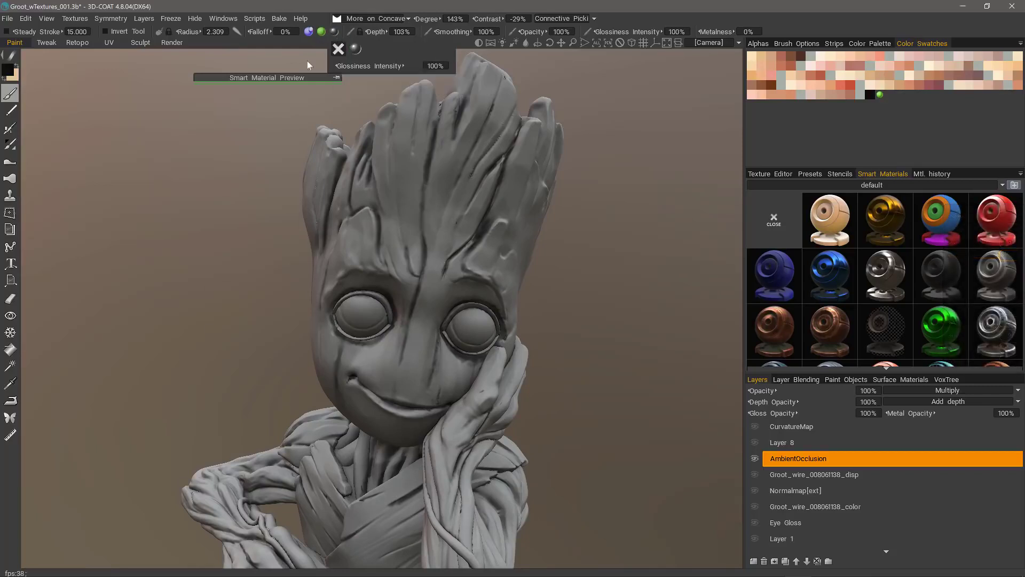
click(308, 32)
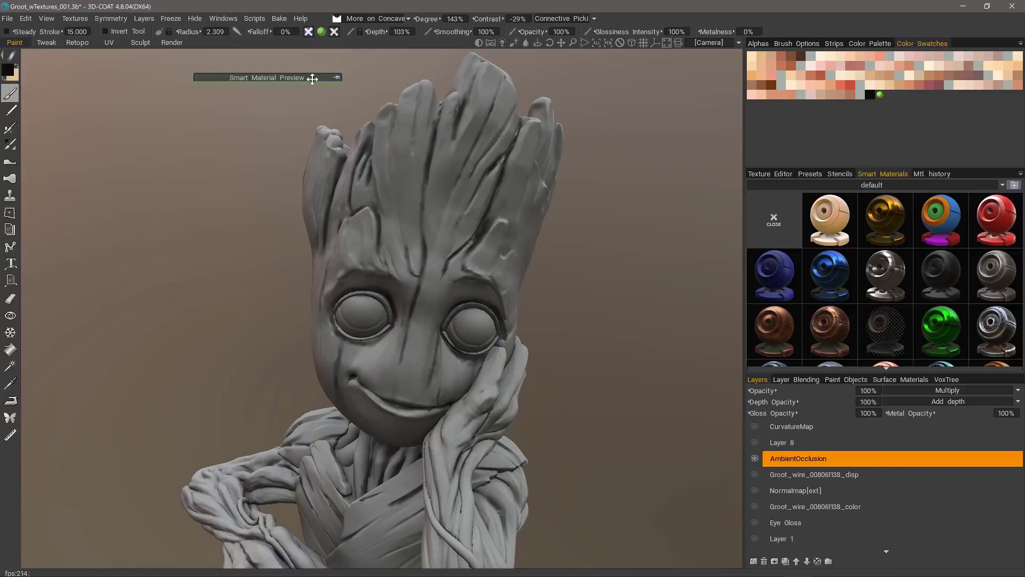
drag(312, 79, 445, 131)
click(450, 85)
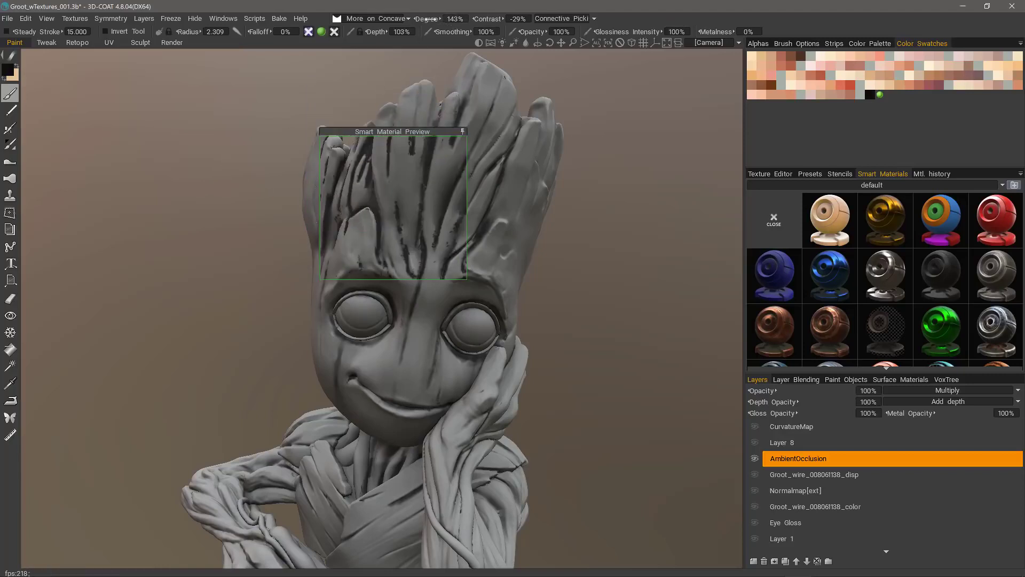
Step: Set the concave condition to Degree 117% and Contrast -22%, then collapse the preview aside
mouse_move(427, 18)
mouse_down()
mouse_move(413, 19)
mouse_move(424, 24)
mouse_up()
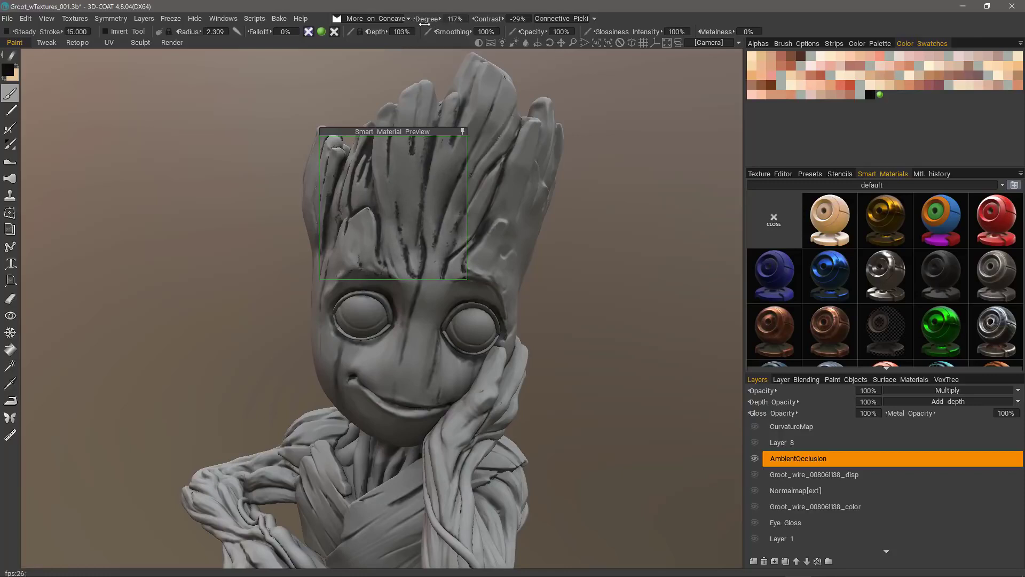
drag(487, 19, 430, 23)
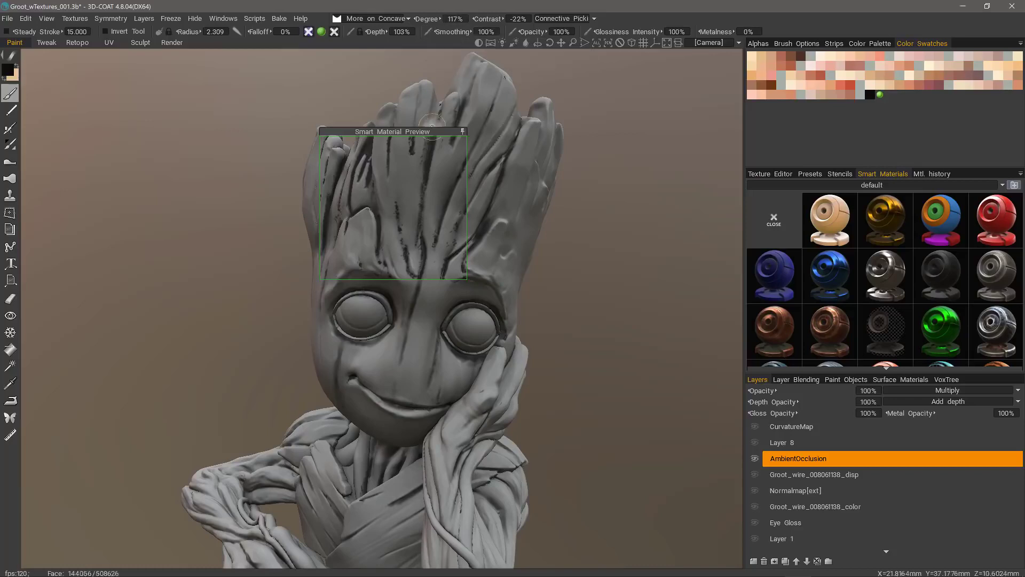
click(463, 131)
drag(452, 132, 288, 110)
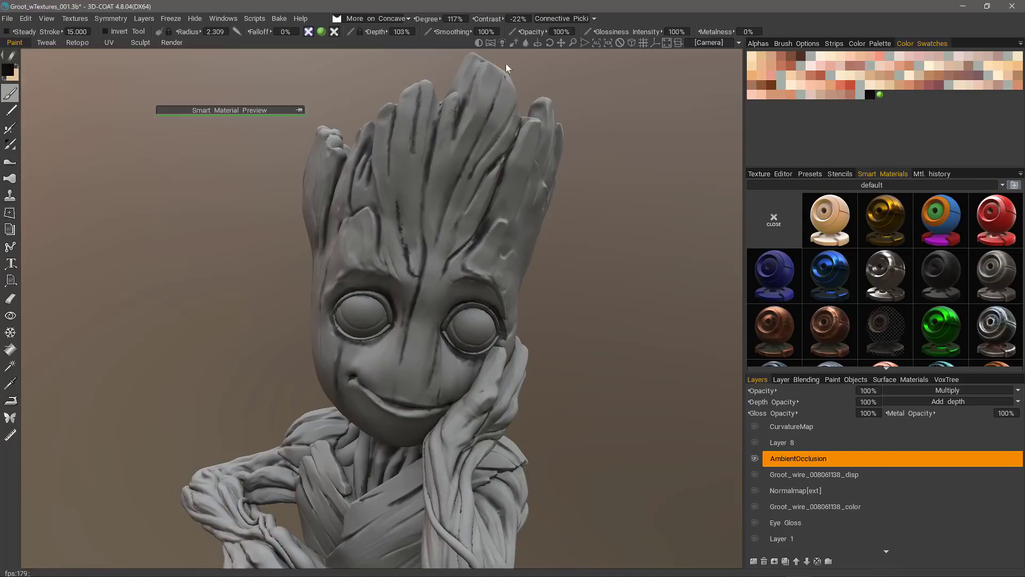
middle_drag(507, 69, 503, 69)
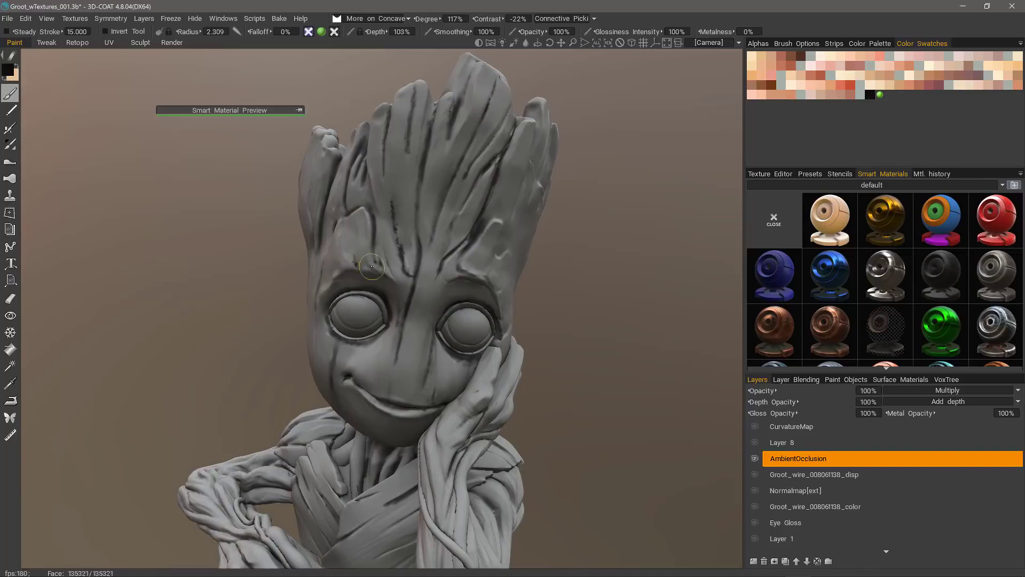
mouse_move(494, 227)
right_down()
mouse_move(537, 260)
mouse_move(576, 331)
mouse_move(624, 268)
mouse_move(486, 251)
mouse_move(476, 309)
mouse_move(489, 284)
mouse_move(528, 360)
mouse_move(518, 298)
mouse_move(469, 267)
mouse_move(494, 257)
mouse_move(350, 338)
mouse_move(265, 333)
mouse_move(254, 318)
mouse_move(230, 331)
mouse_move(233, 399)
mouse_move(472, 291)
mouse_move(486, 235)
mouse_move(419, 259)
mouse_move(468, 309)
mouse_move(469, 341)
mouse_move(483, 342)
mouse_move(473, 304)
mouse_move(516, 332)
mouse_move(435, 367)
mouse_move(446, 378)
mouse_move(412, 220)
mouse_move(456, 257)
mouse_move(452, 283)
right_up()
mouse_move(481, 315)
alt+mouse_down()
mouse_move(450, 267)
mouse_move(437, 323)
mouse_move(512, 239)
mouse_move(329, 258)
alt+mouse_up()
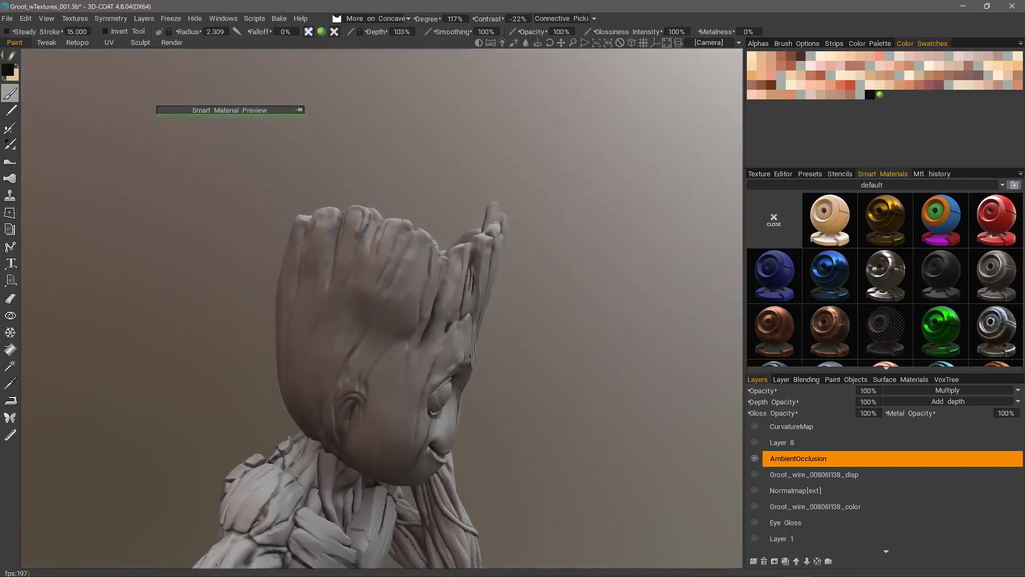
key(KP_2)
mouse_move(45, 103)
alt+mouse_down()
mouse_move(52, 274)
mouse_move(13, 352)
mouse_move(133, 276)
mouse_move(335, 291)
mouse_move(693, 420)
alt+mouse_up()
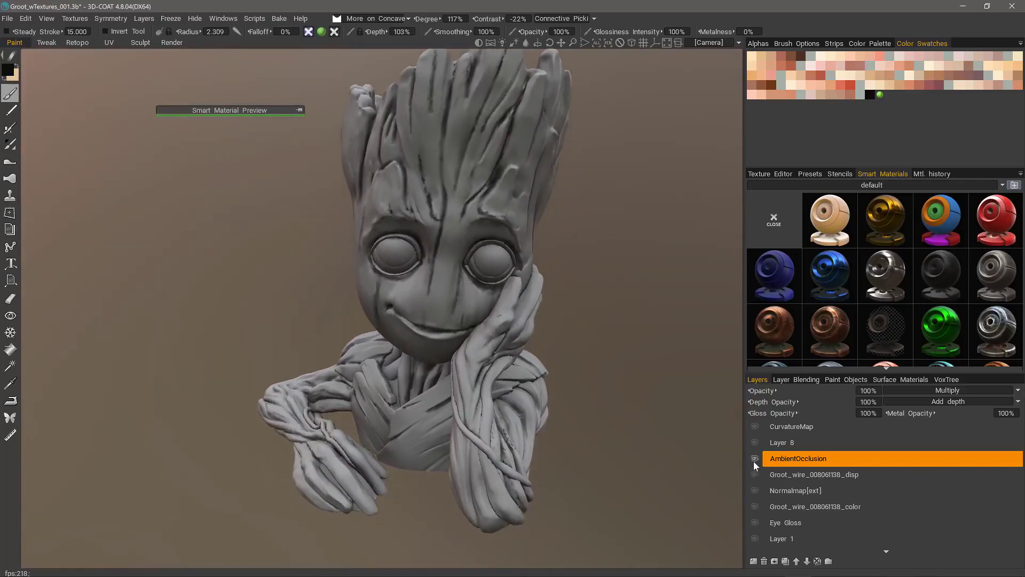
Step: Hide AmbientOcclusion and add a new layer named Cavity above it
click(754, 459)
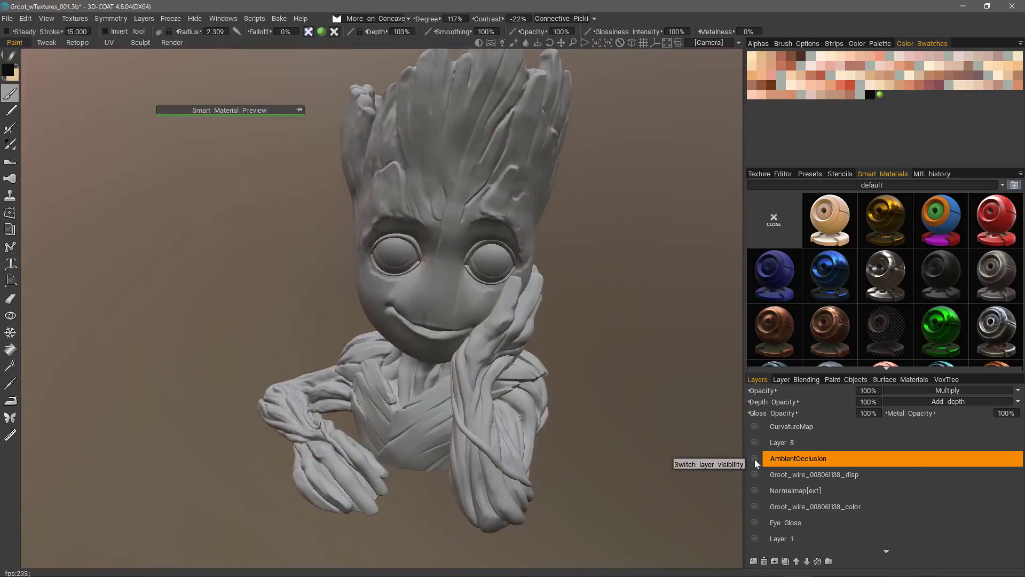
click(753, 561)
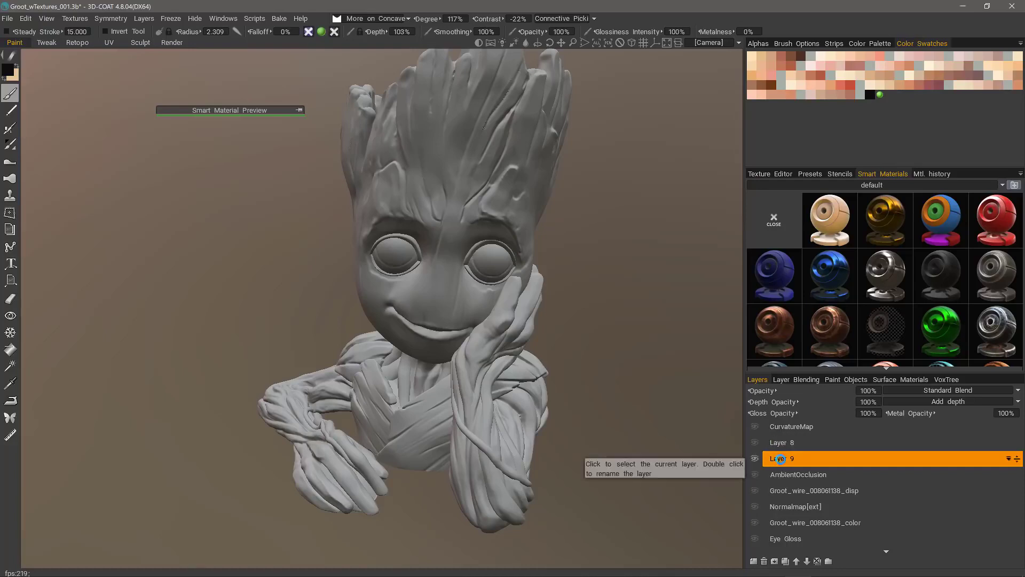
double_click(781, 460)
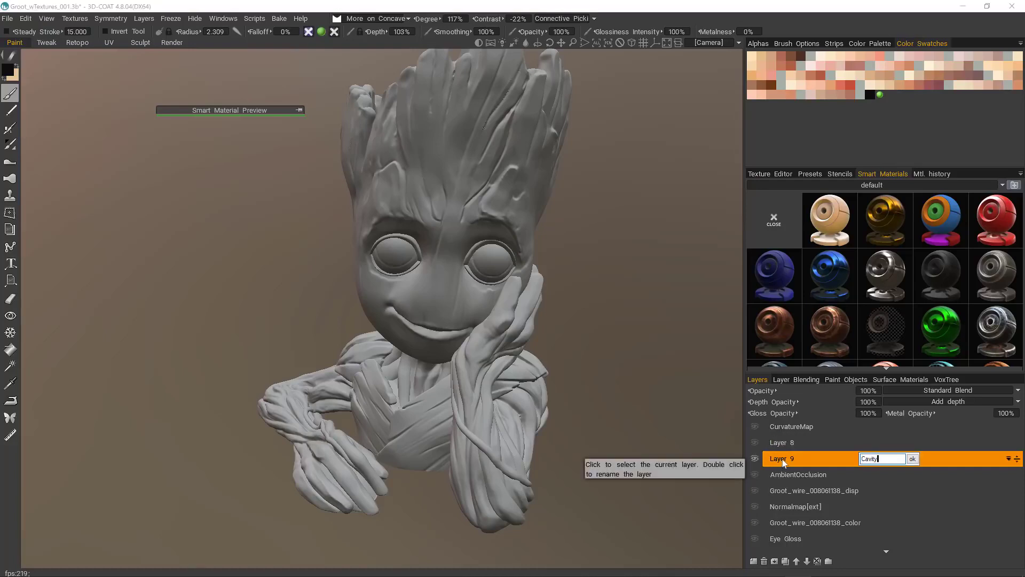
key(Return)
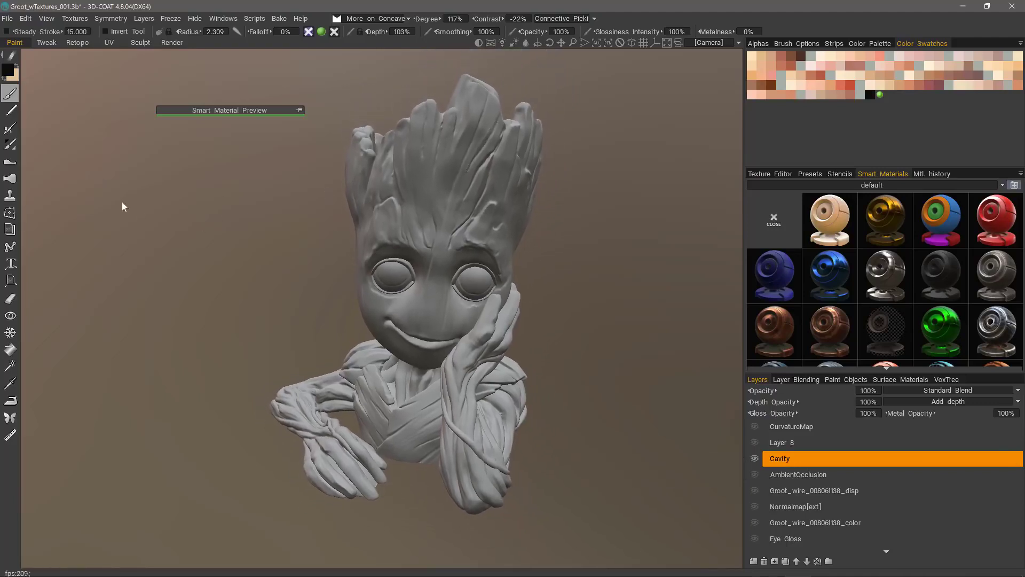
Step: Zoom out to the whole model and choose the rectangle stroke mode
right_drag(122, 201, 54, 124)
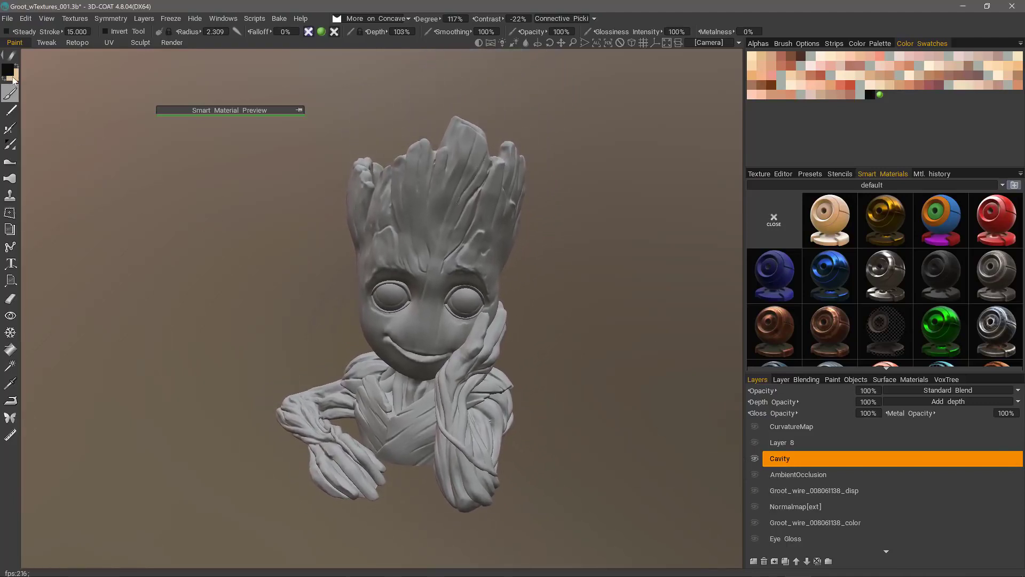
mouse_move(13, 57)
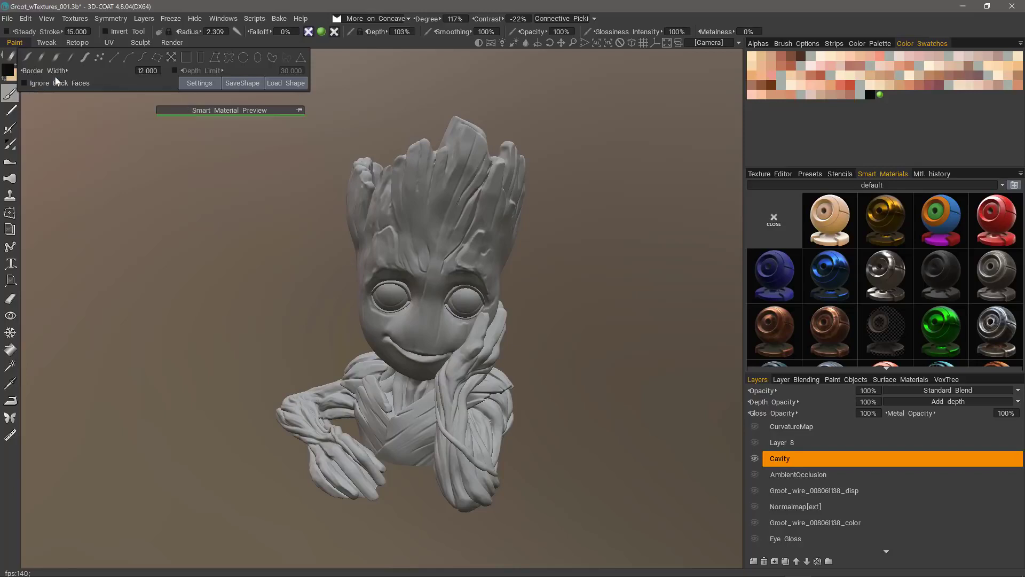
click(200, 59)
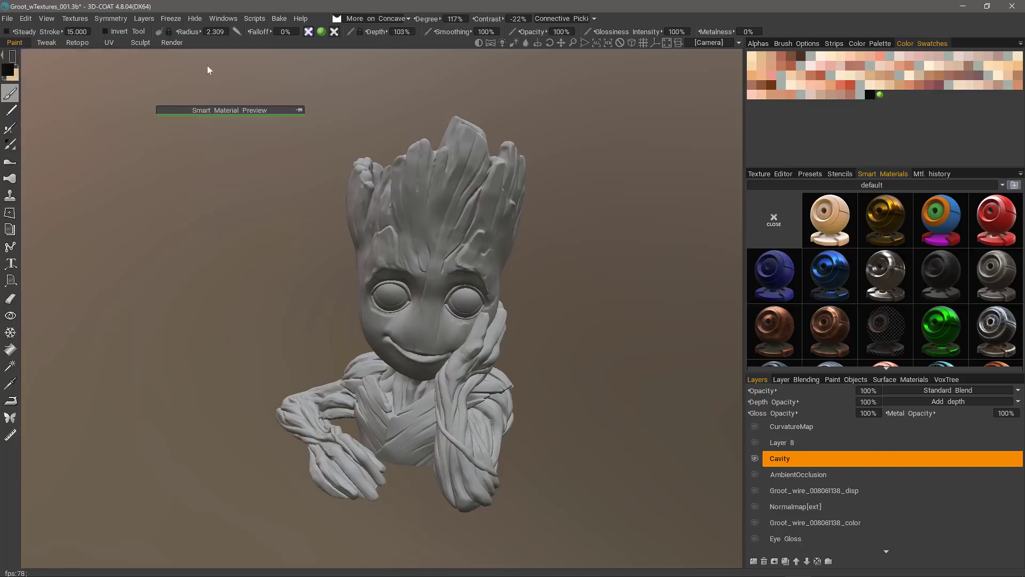
Step: Drag a rectangle over the entire Groot to fill the Cavity layer with dark crevice shading
mouse_move(224, 76)
mouse_down()
mouse_move(555, 480)
mouse_move(582, 536)
mouse_up()
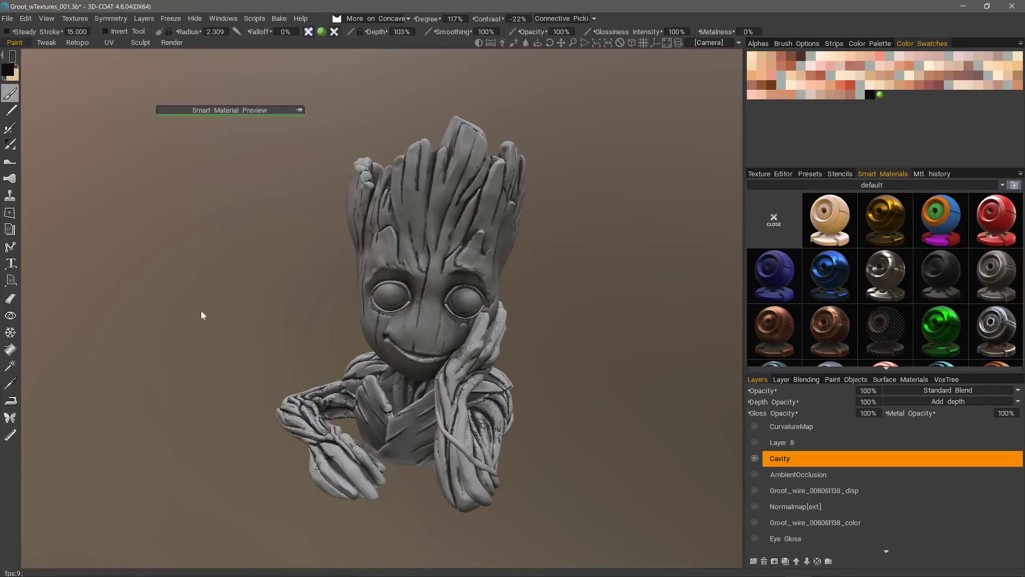
mouse_move(200, 311)
mouse_down()
mouse_move(243, 297)
mouse_move(213, 305)
mouse_up()
Step: Smooth the Cavity layer via Textures > Adjust > Smooth Current Layer with Repeat Count 3
click(69, 19)
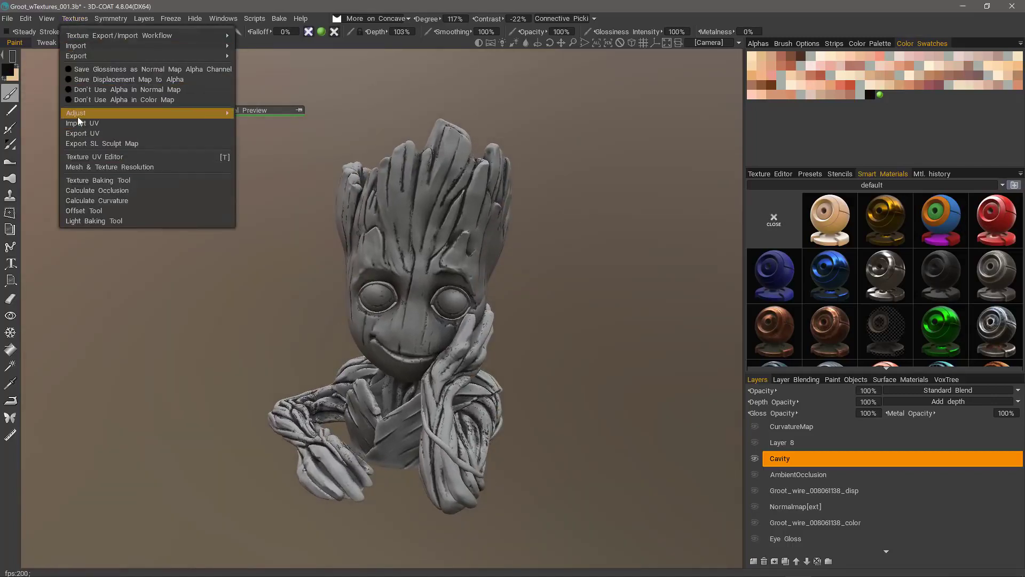
mouse_move(208, 113)
click(272, 185)
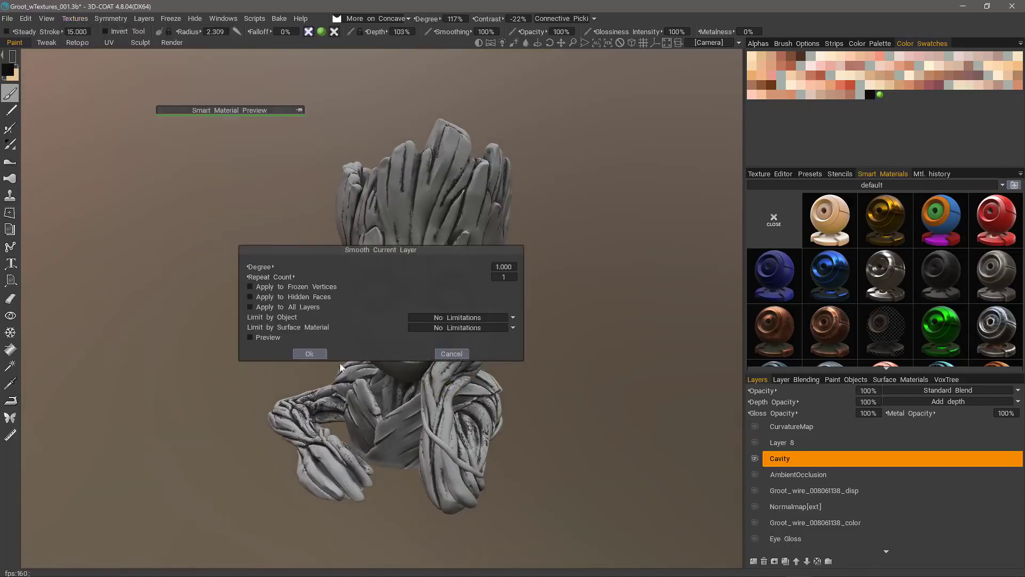
drag(378, 251, 199, 123)
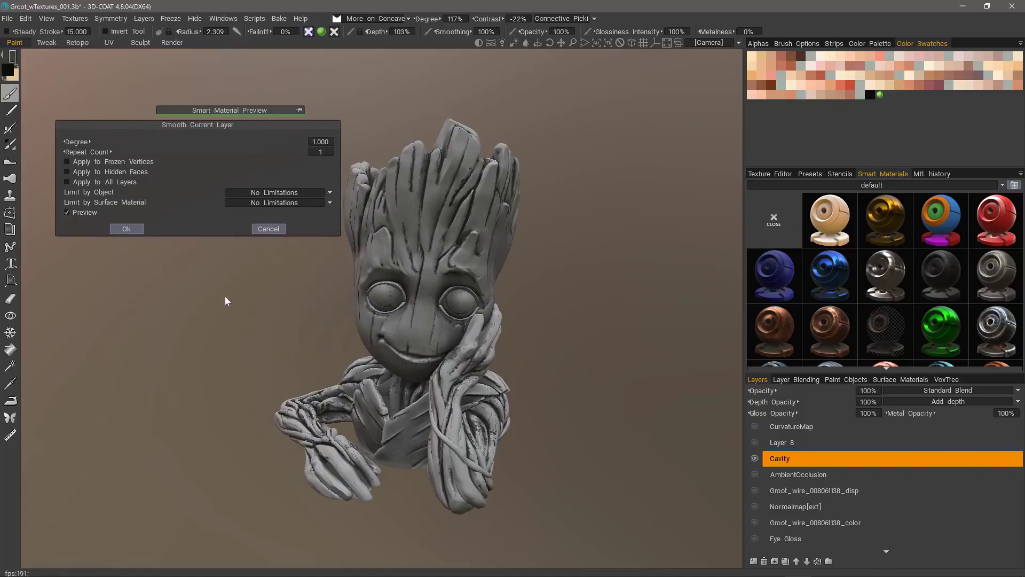
click(321, 153)
text(3)
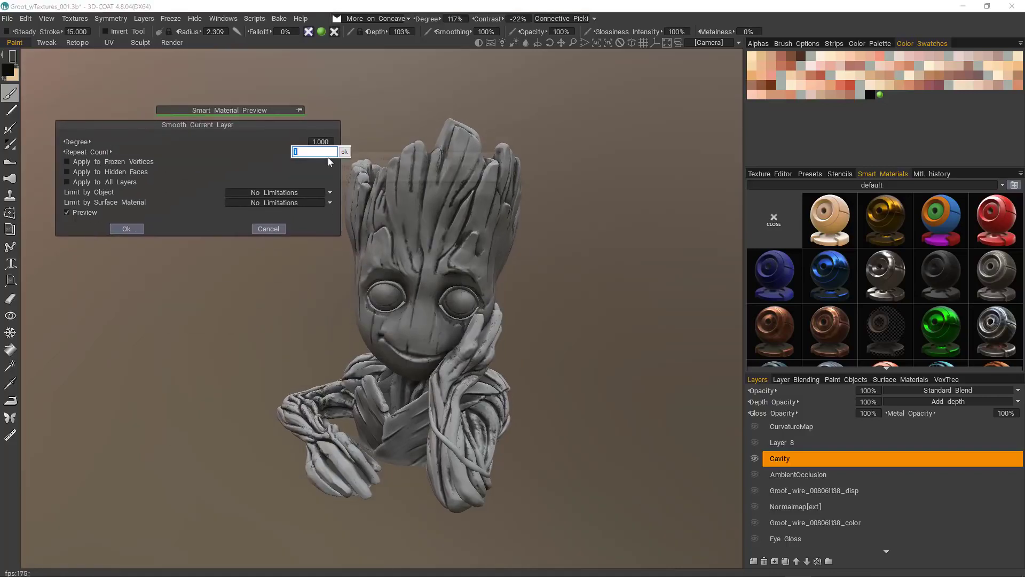
key(Return)
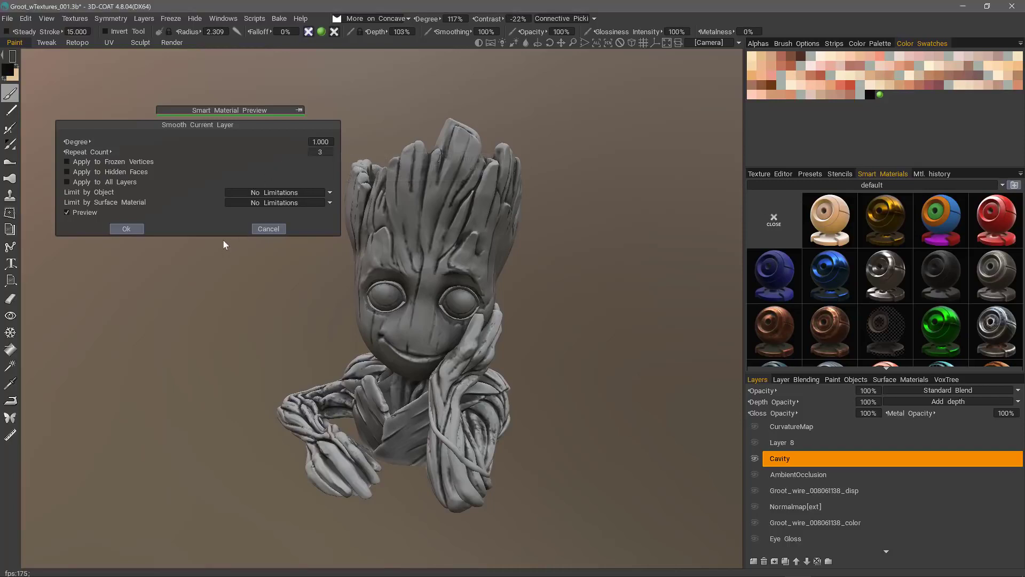
click(128, 230)
Step: Turn on the AmbientOcclusion layer and inspect the softened shading from the front
drag(231, 280, 700, 429)
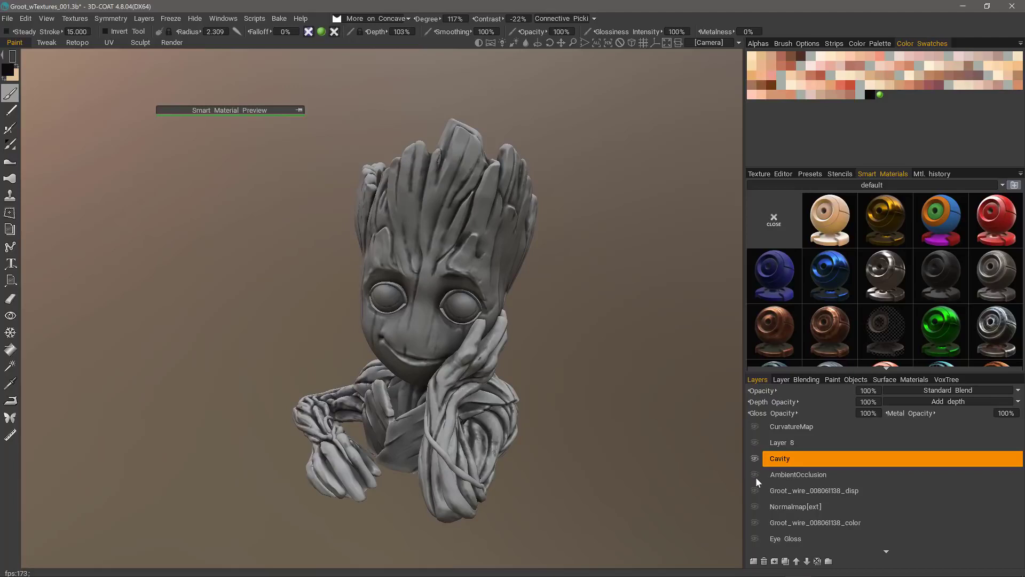
click(755, 474)
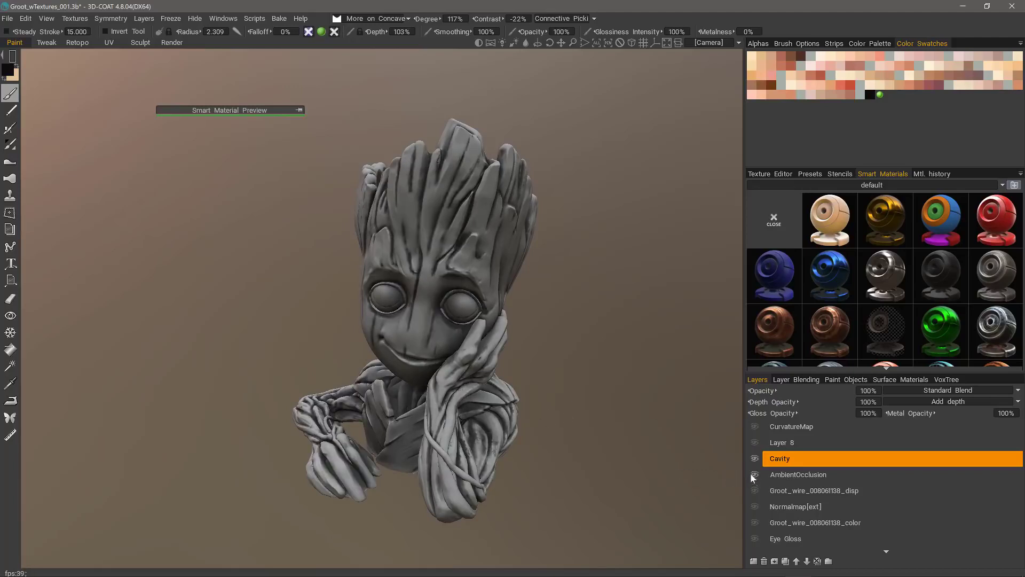
drag(750, 473, 747, 442)
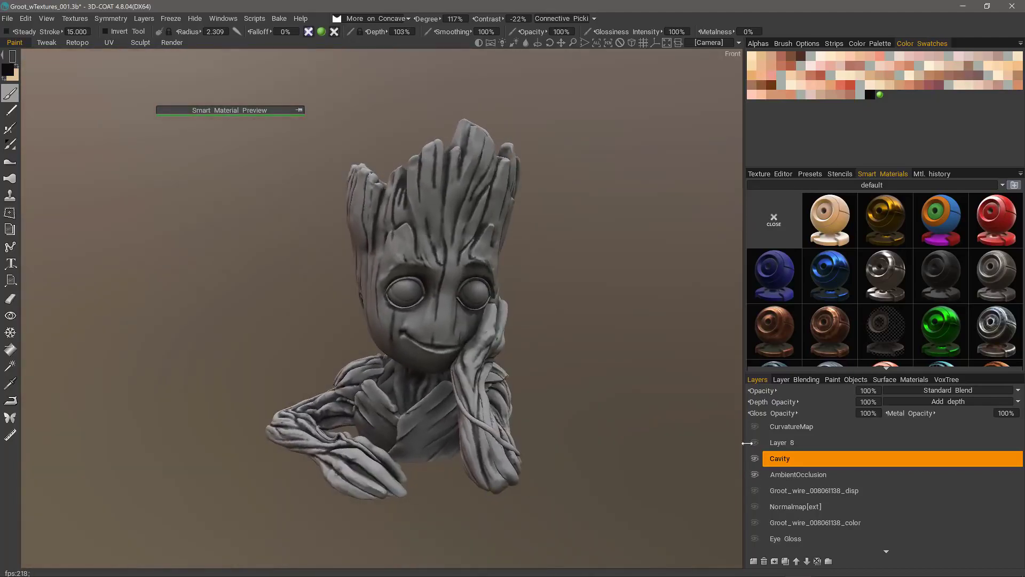
click(918, 391)
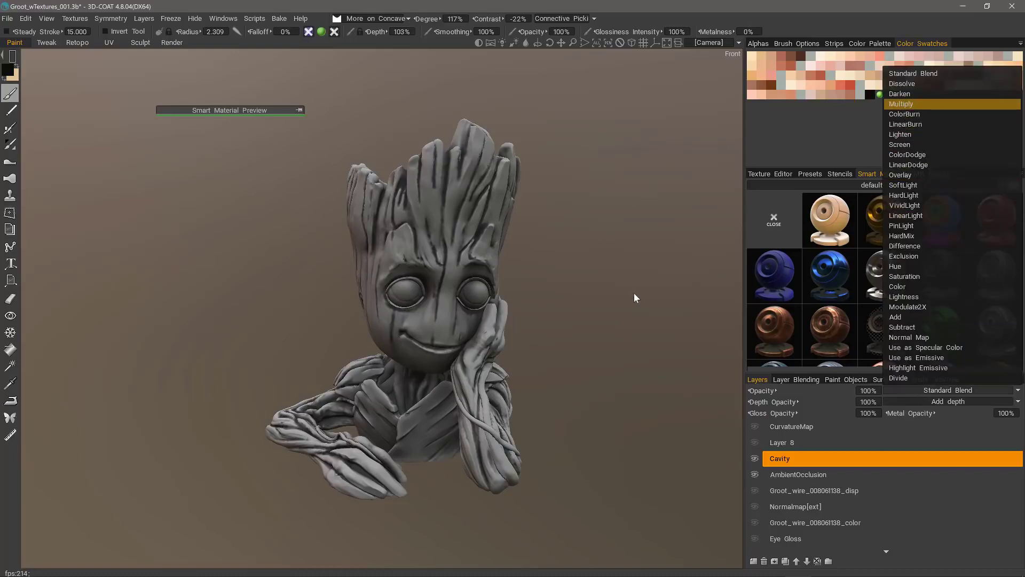
Step: Set the Cavity layer to Multiply blending and show all layers to compare it
drag(634, 293, 705, 382)
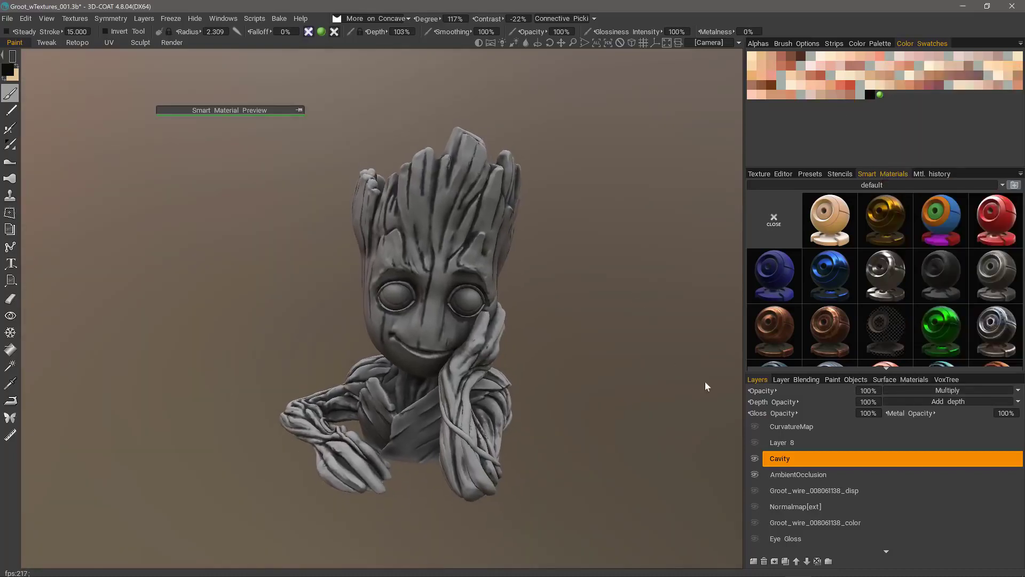
alt+click(755, 475)
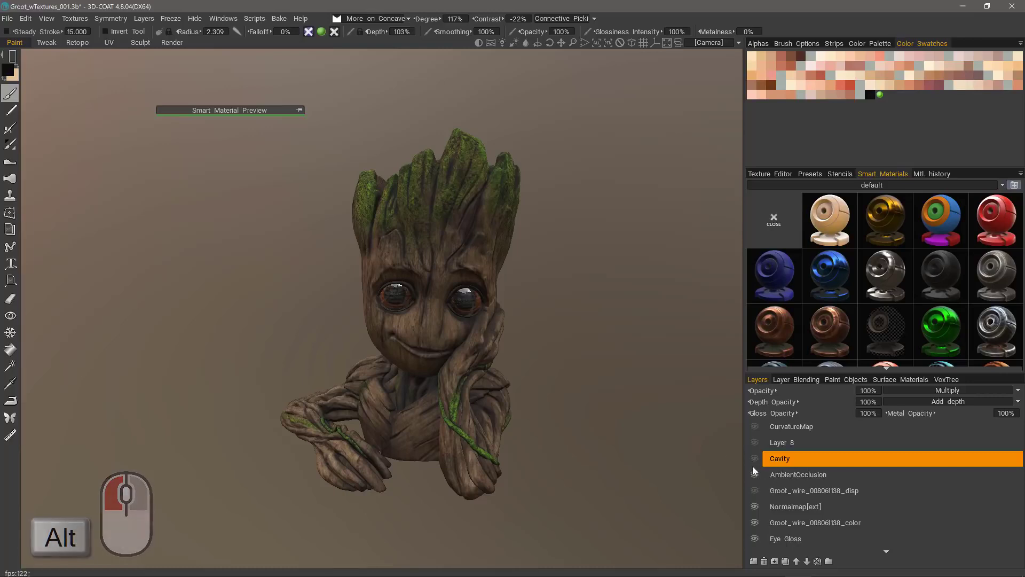
click(753, 460)
drag(720, 449, 734, 408)
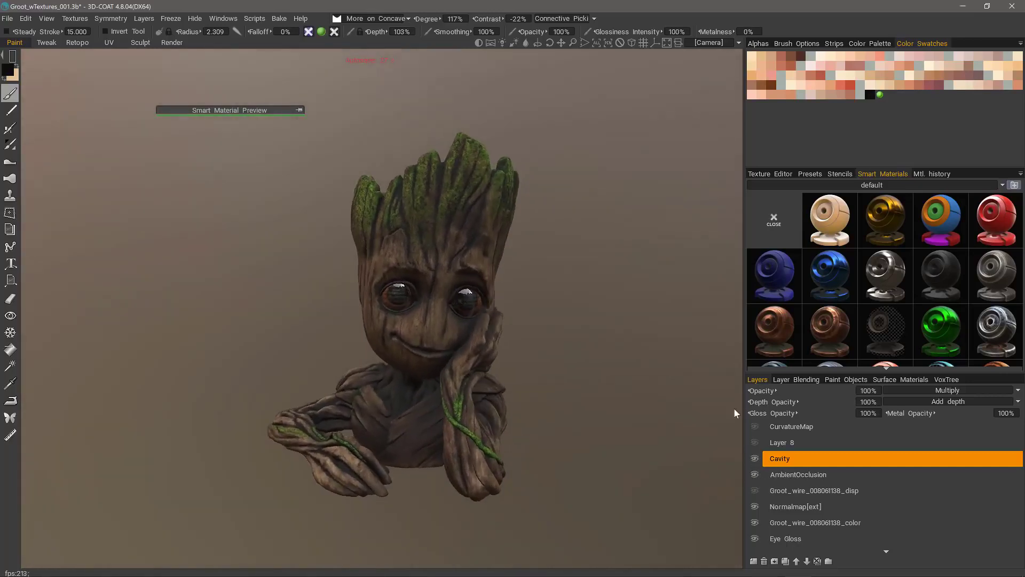
click(754, 458)
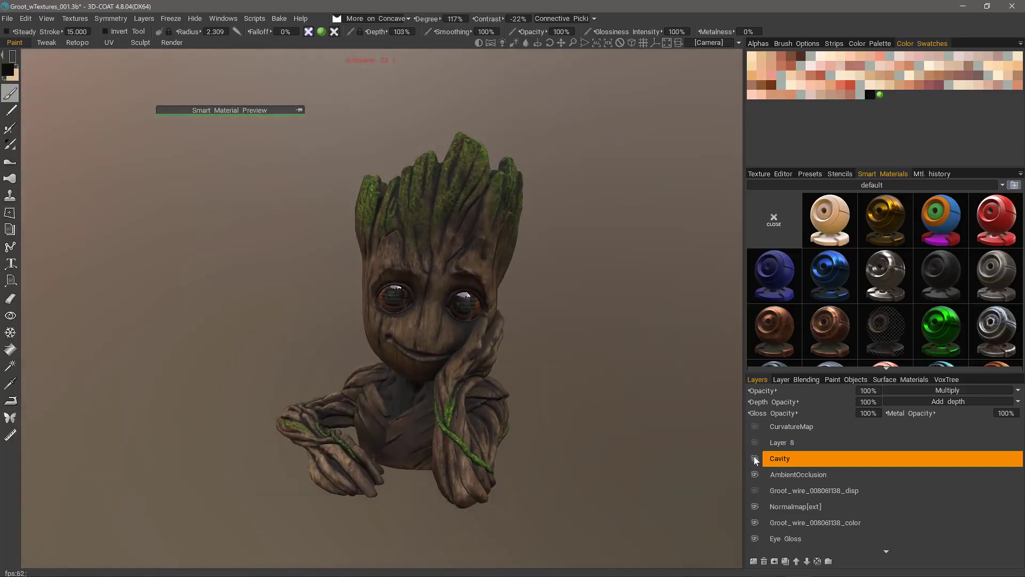
click(755, 459)
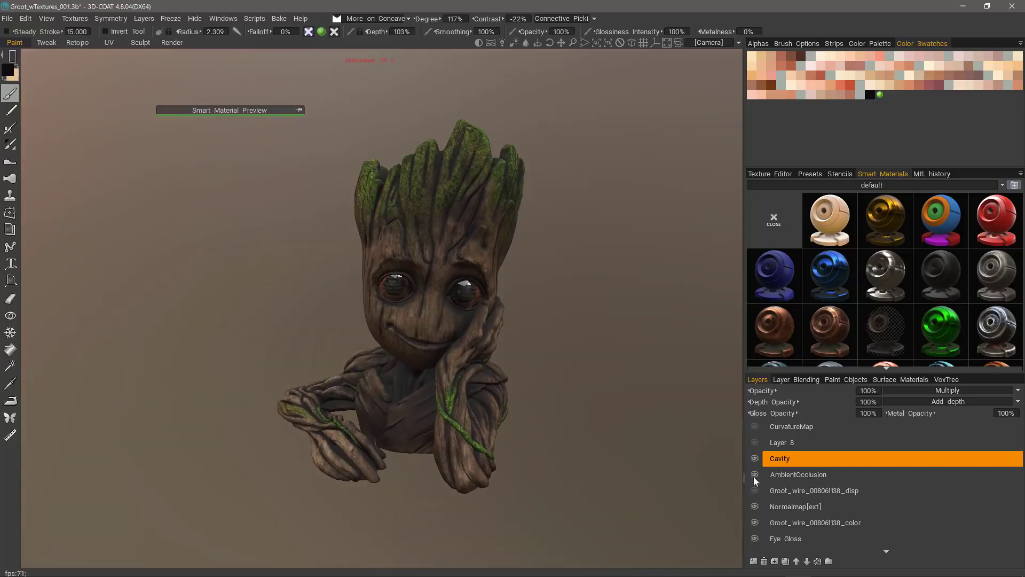
Step: Set the Cavity layer's opacity to 30%
click(864, 391)
text(30)
key(Return)
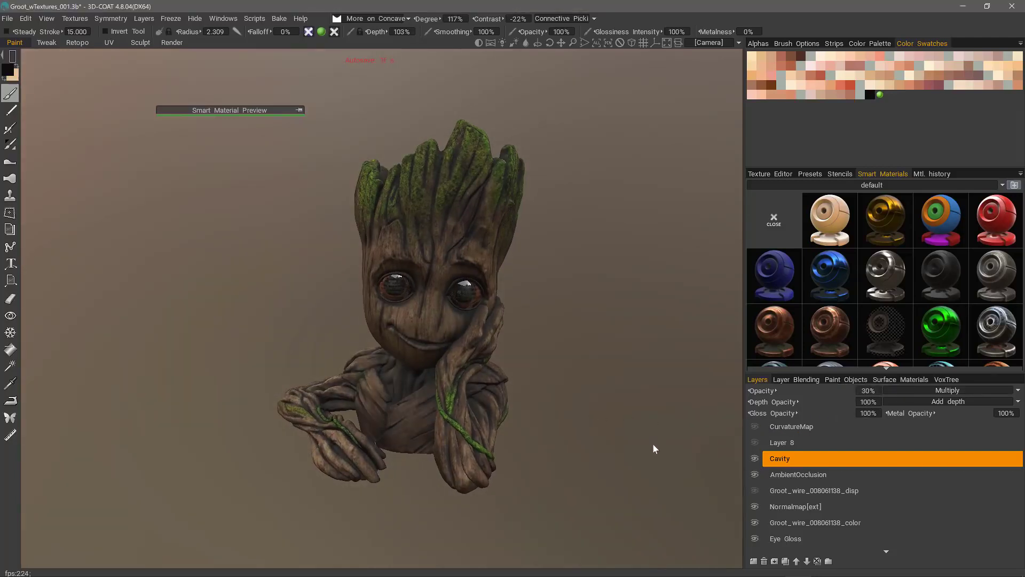
drag(652, 443, 689, 470)
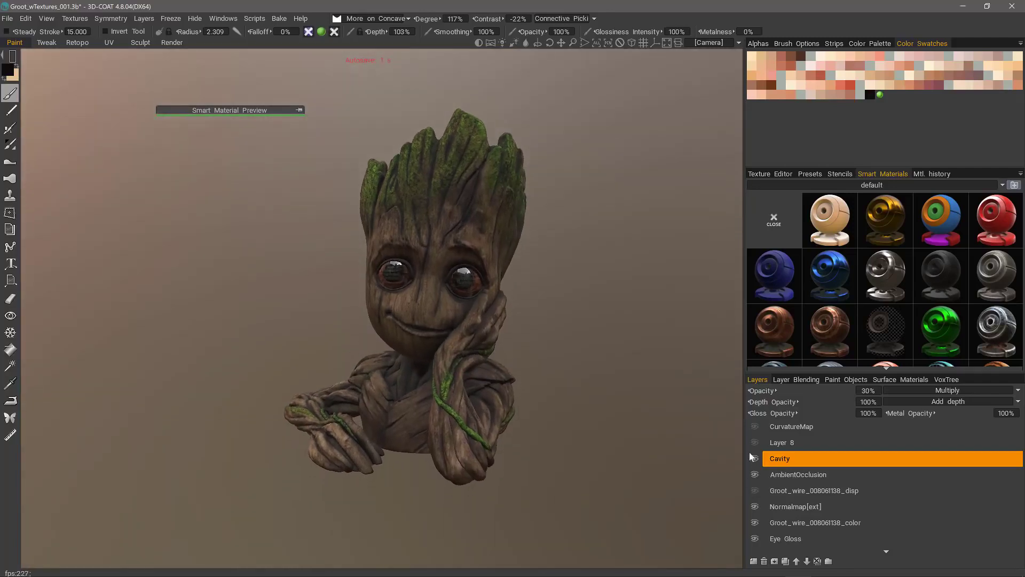
Step: Snap to Front view, swap foreground and background colours, and return to freehand stroke mode
key(KP_2)
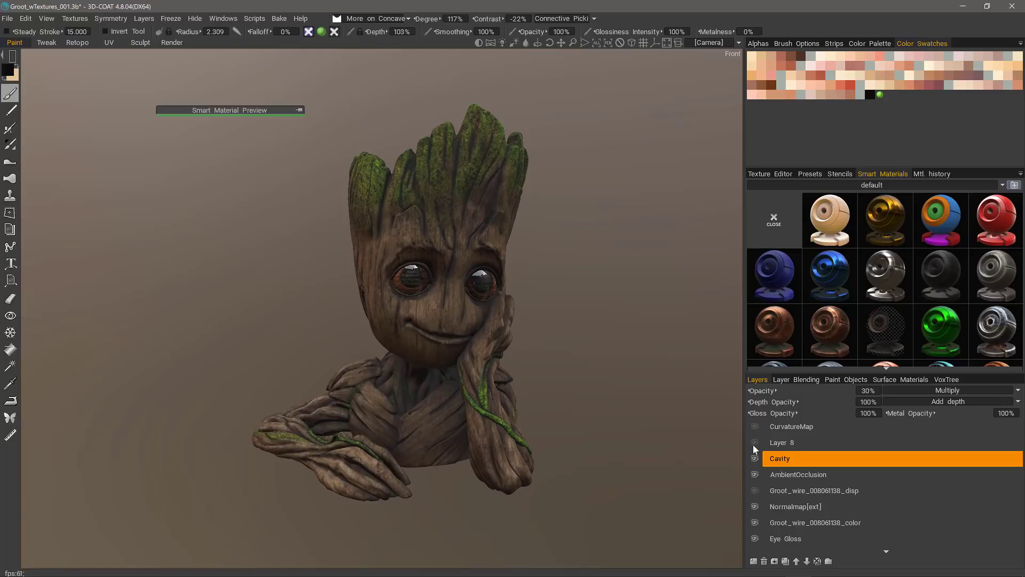
click(17, 67)
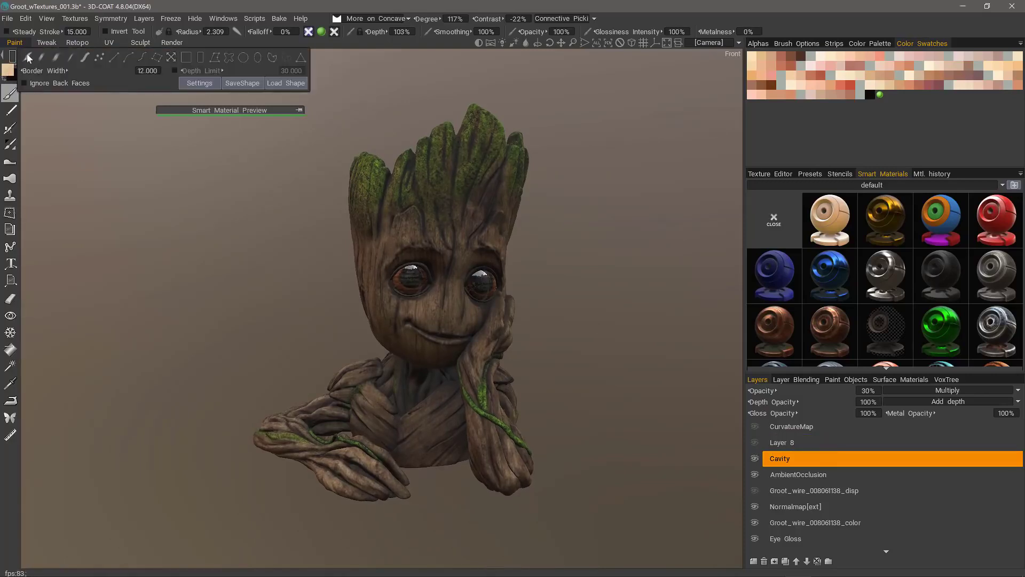
click(27, 55)
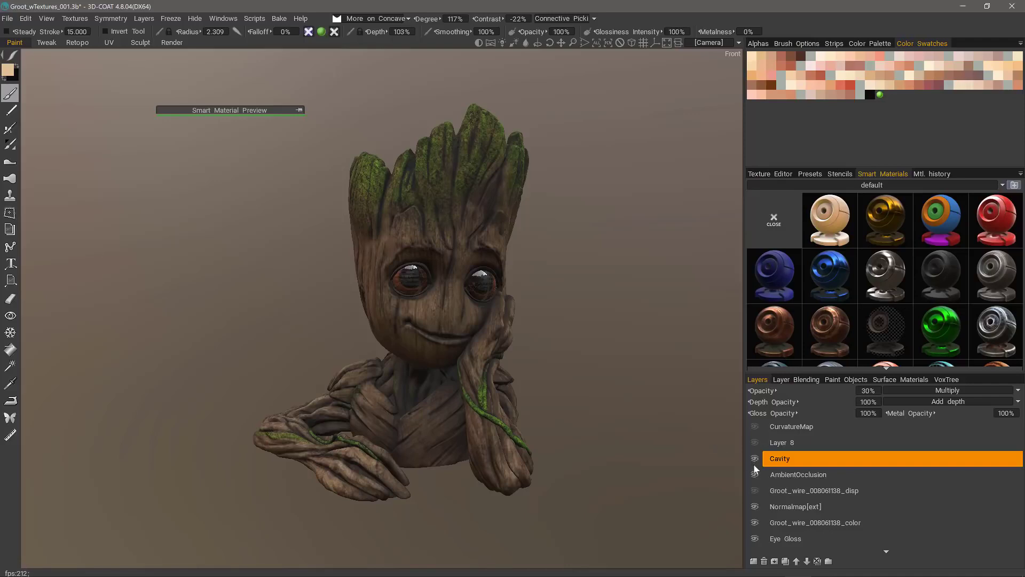
Step: Make Layer 8 the working layer, solo it to inspect Groot, then show all layers
click(777, 445)
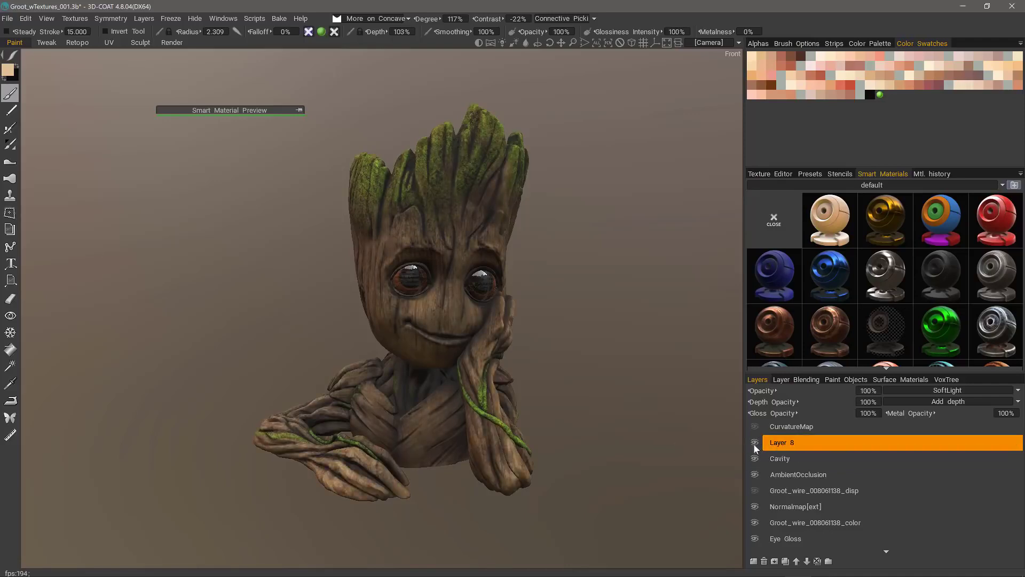
alt+click(755, 443)
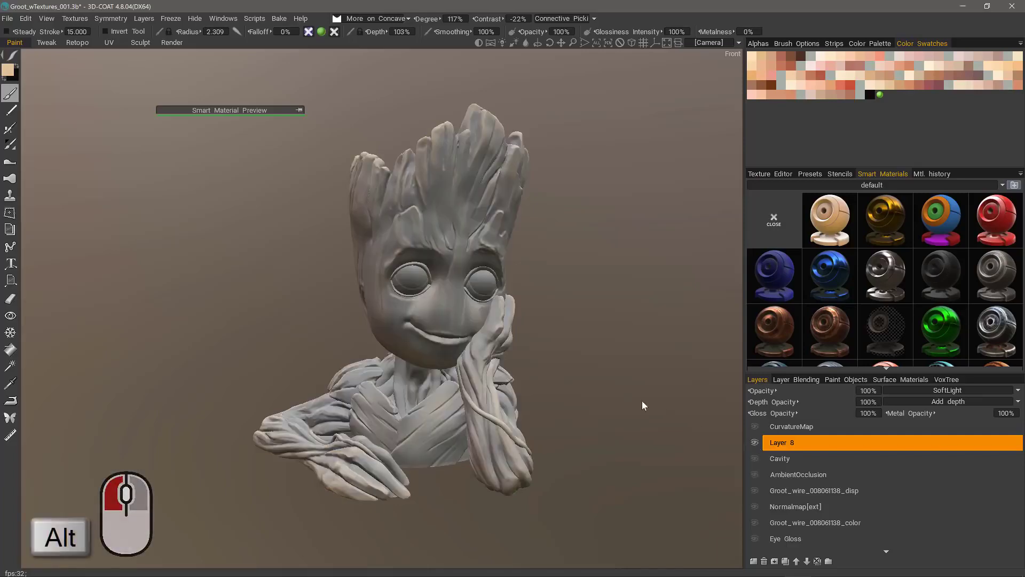
mouse_move(642, 400)
mouse_down()
mouse_move(524, 345)
mouse_move(479, 173)
mouse_move(454, 298)
mouse_move(477, 307)
mouse_move(525, 385)
mouse_move(403, 414)
mouse_move(421, 403)
mouse_move(389, 390)
mouse_up()
drag(330, 443, 754, 453)
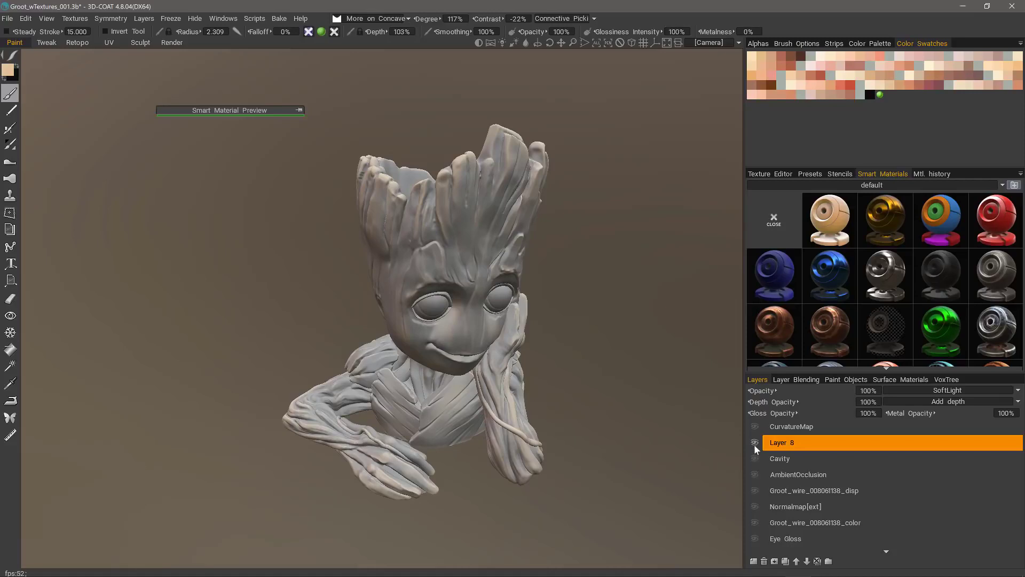
click(754, 444)
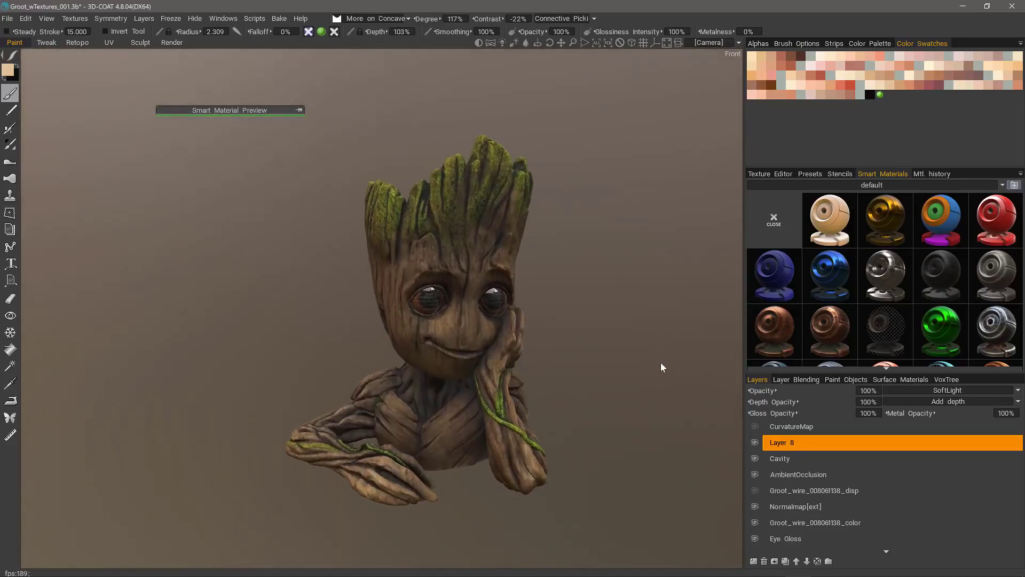
drag(661, 362, 677, 391)
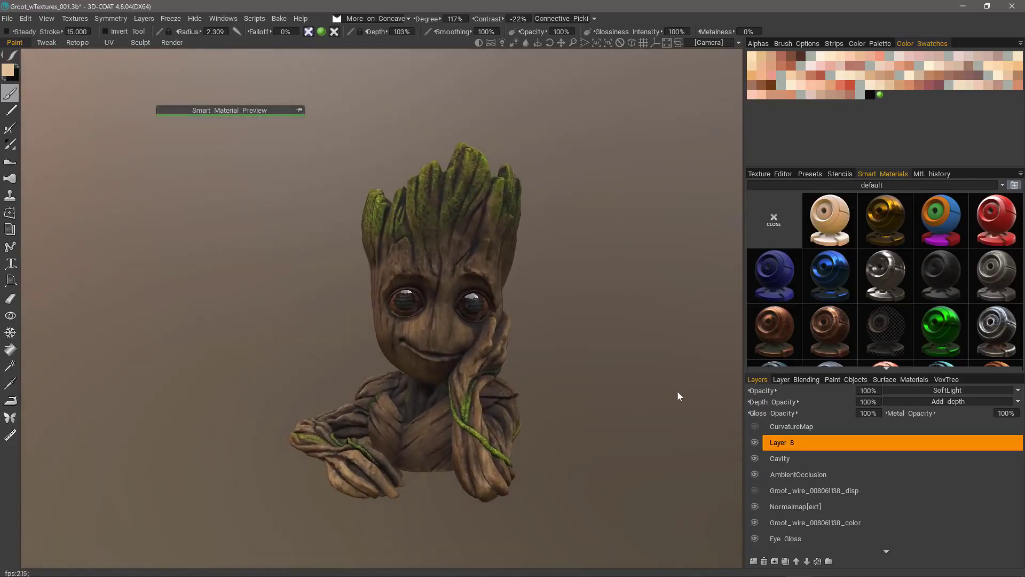
Step: Hide Layer 8, Cavity and AmbientOcclusion to compare, then show Layer 8 again
click(755, 442)
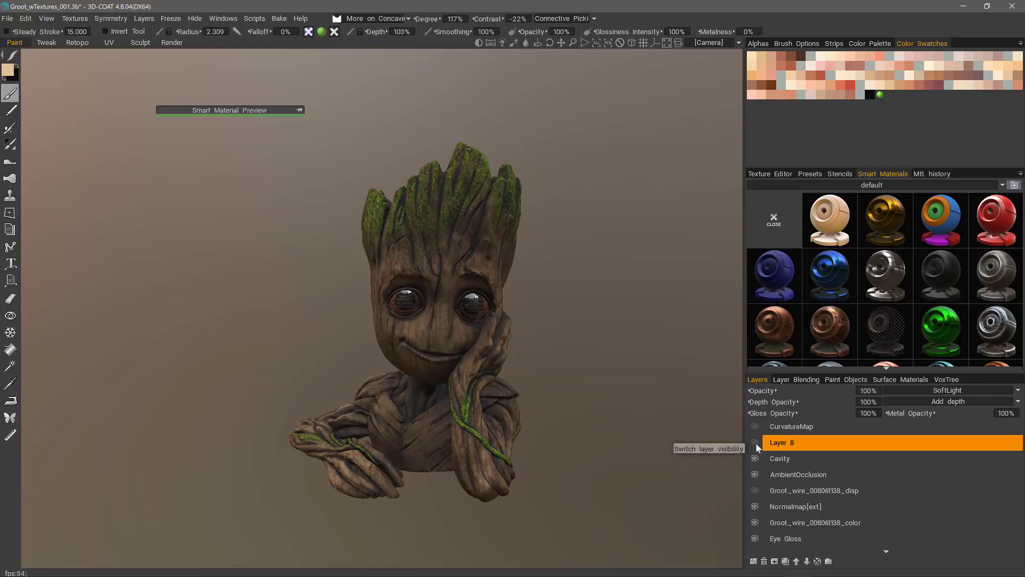
click(754, 459)
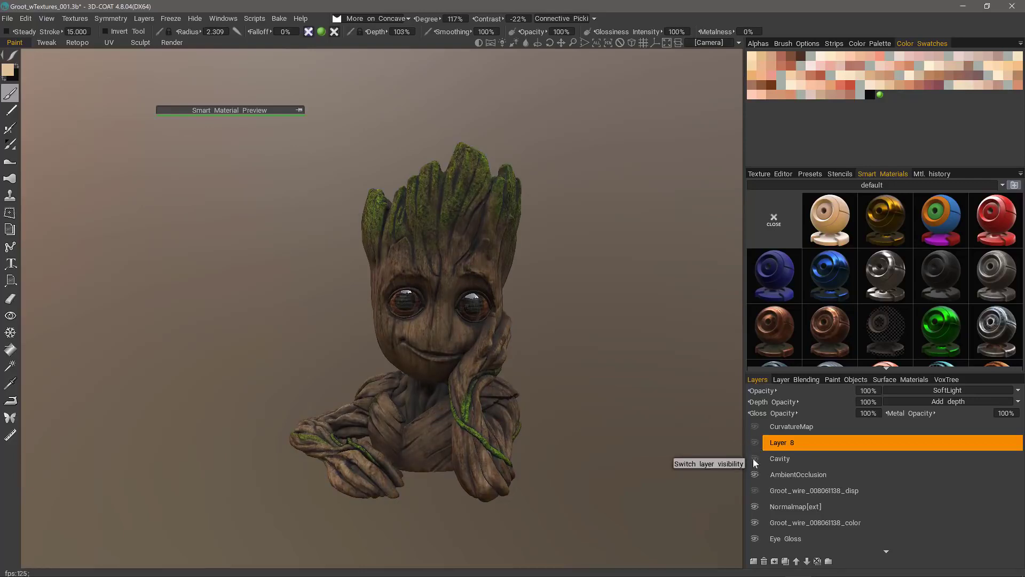
drag(741, 456, 702, 457)
click(753, 473)
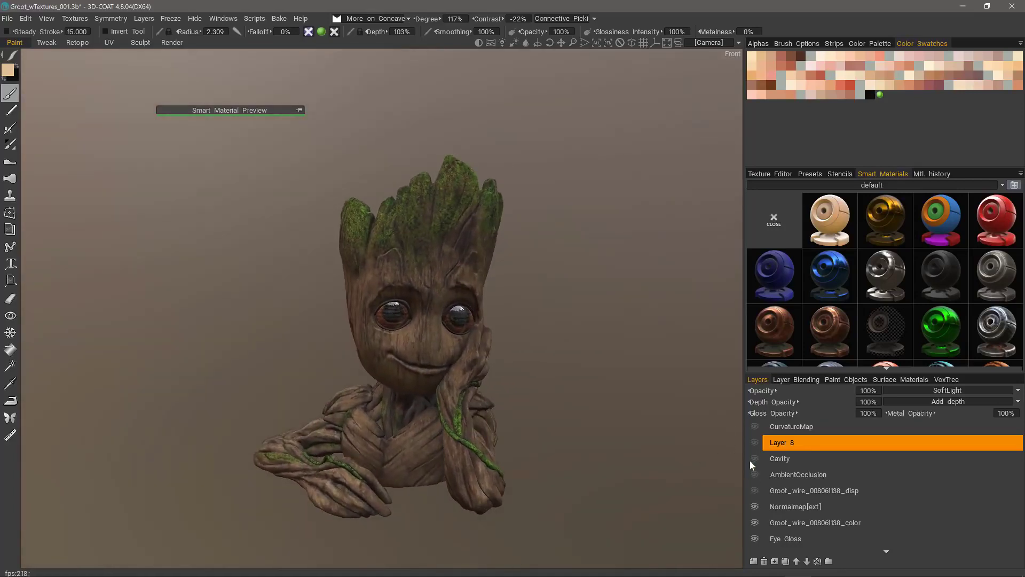
click(754, 443)
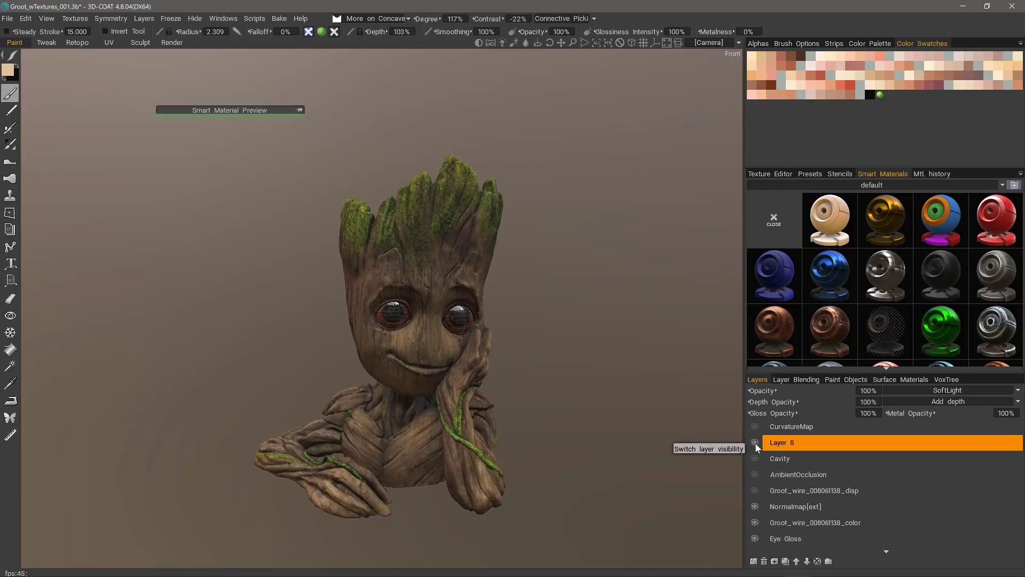
drag(339, 283, 314, 286)
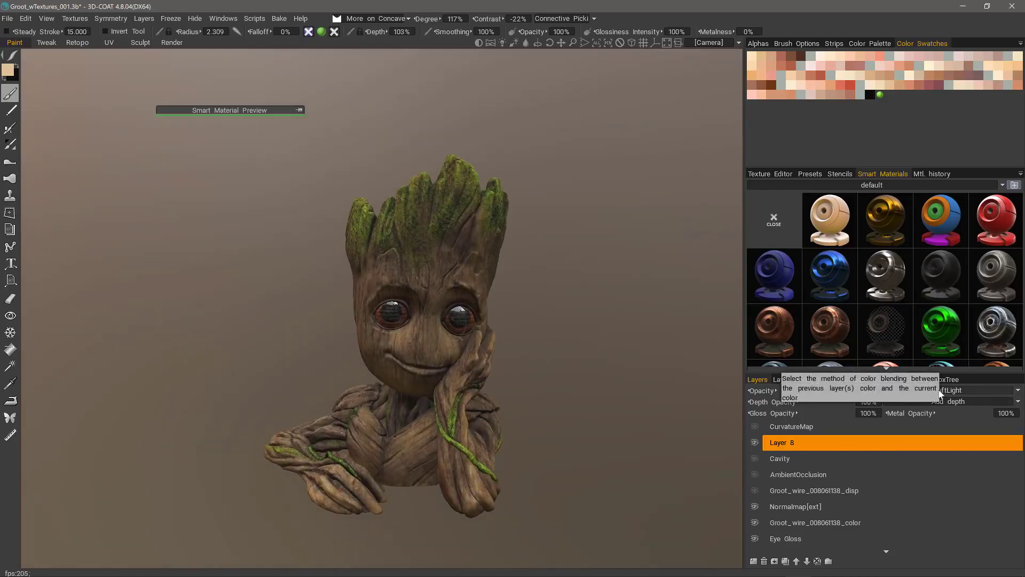
Step: Set Layer 8's opacity to 50%, toggle it to compare, and show Cavity again
click(867, 393)
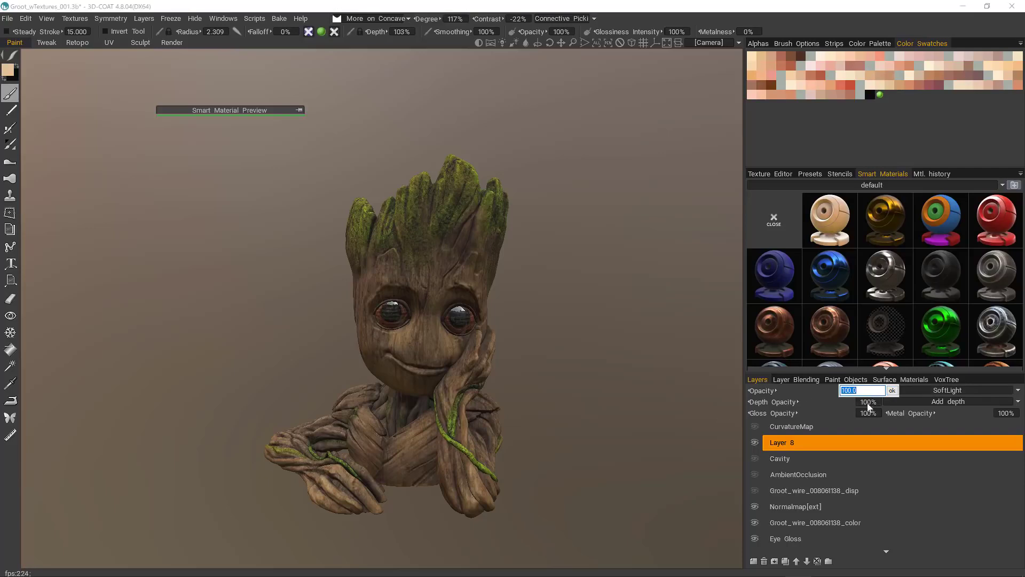
text(50)
key(Return)
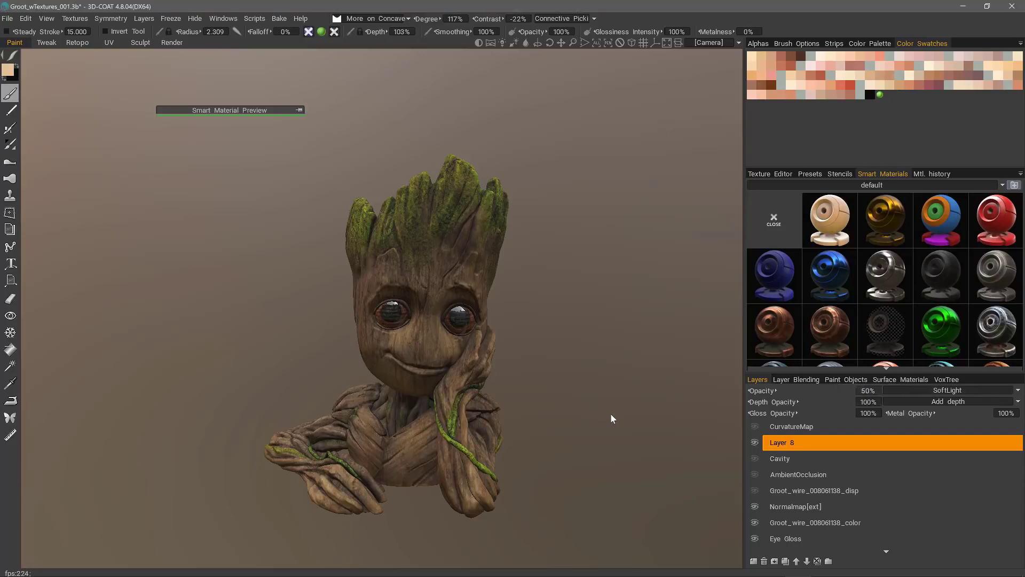
drag(611, 413, 614, 413)
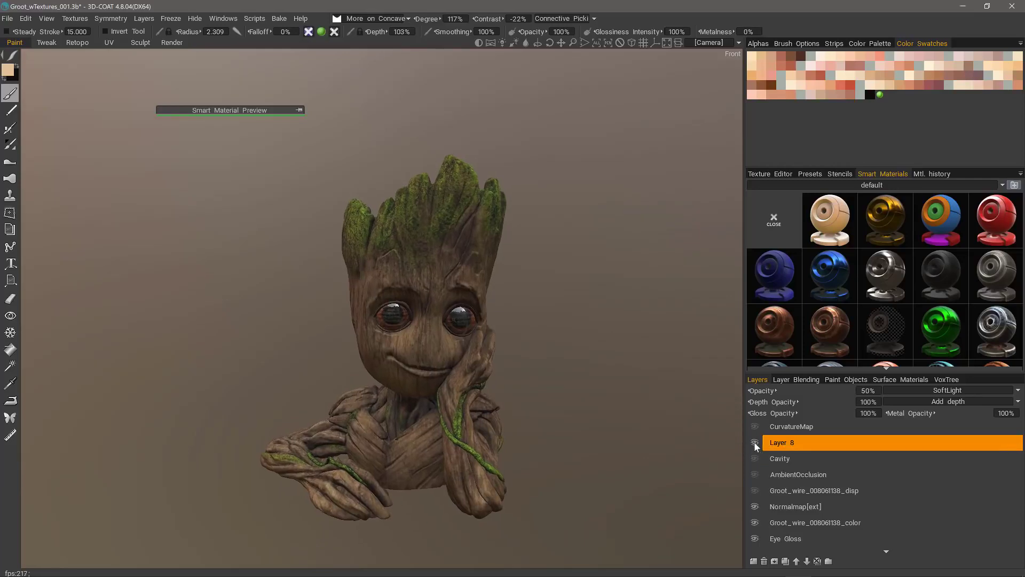
click(754, 442)
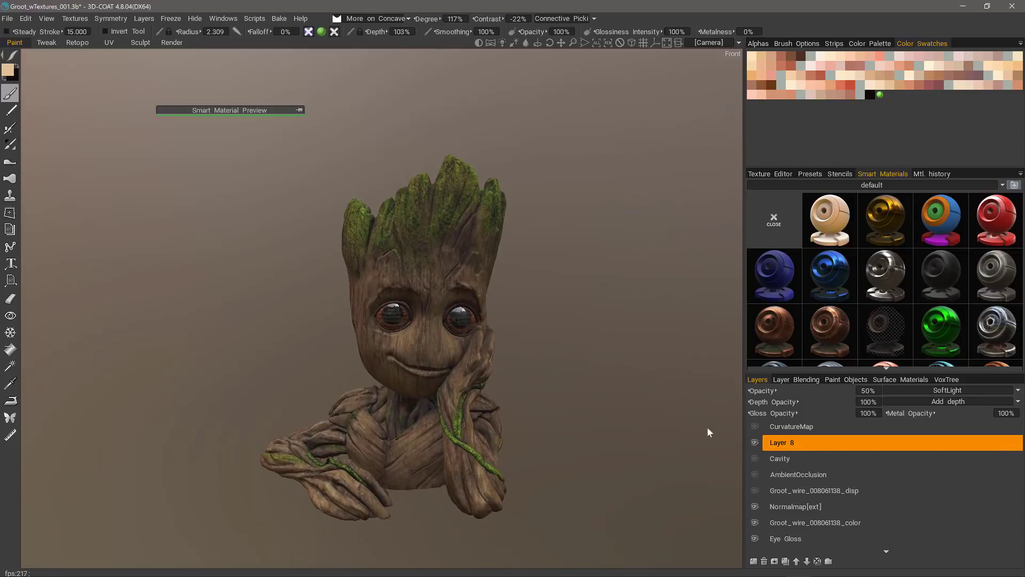
click(754, 442)
mouse_move(710, 432)
mouse_down()
mouse_move(679, 424)
mouse_move(705, 427)
mouse_move(691, 436)
mouse_move(704, 444)
mouse_up()
click(754, 459)
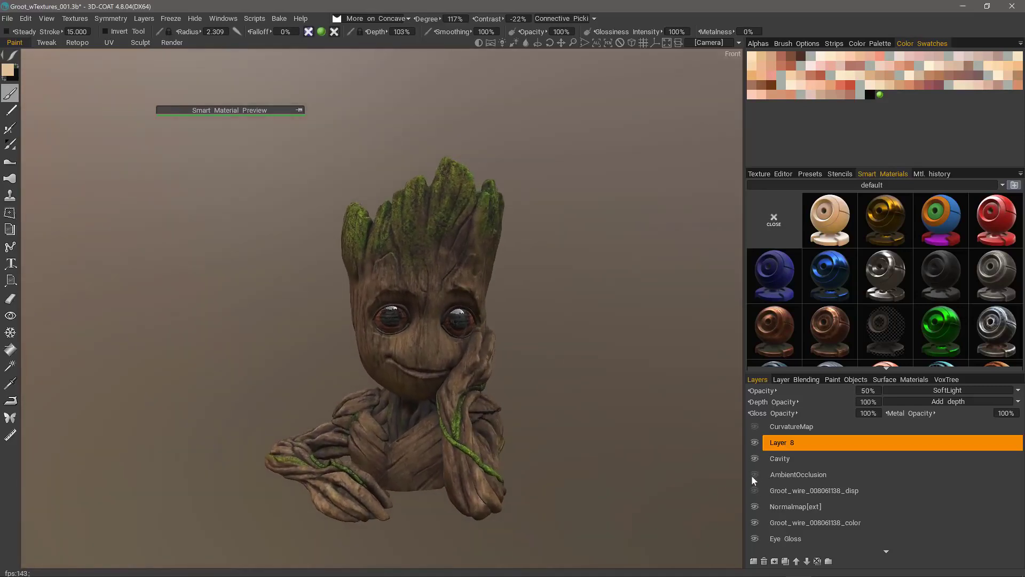
Step: Make the AmbientOcclusion layer visible again at 50% opacity and check Groot's shading
click(754, 474)
click(788, 476)
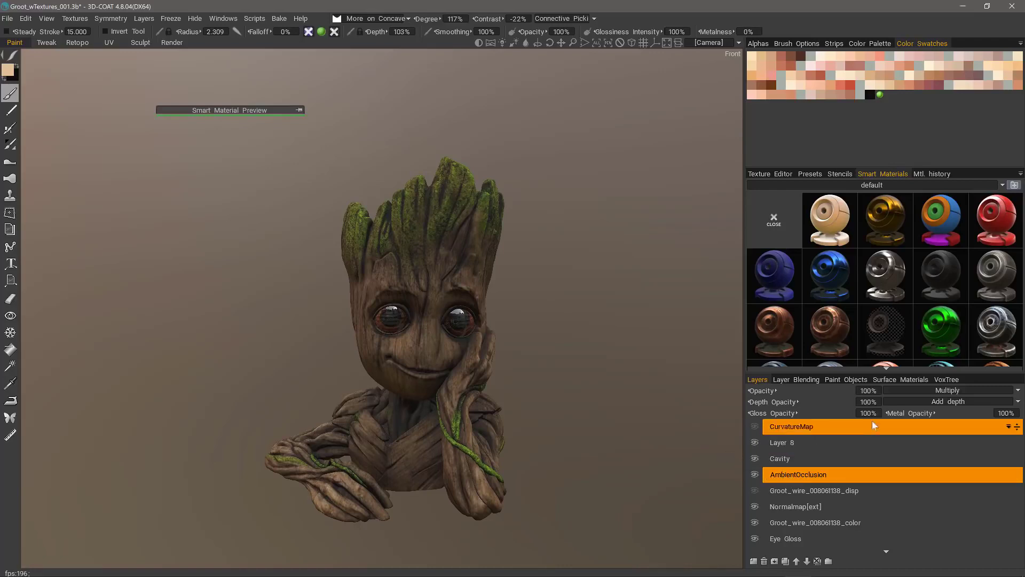
click(863, 393)
text(50)
key(Return)
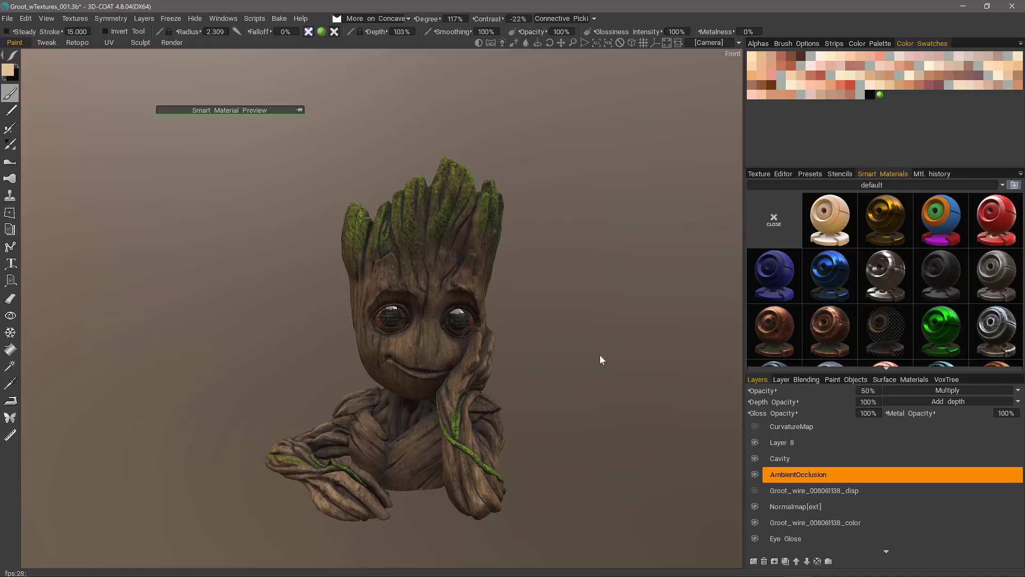
drag(600, 354, 274, 243)
click(372, 20)
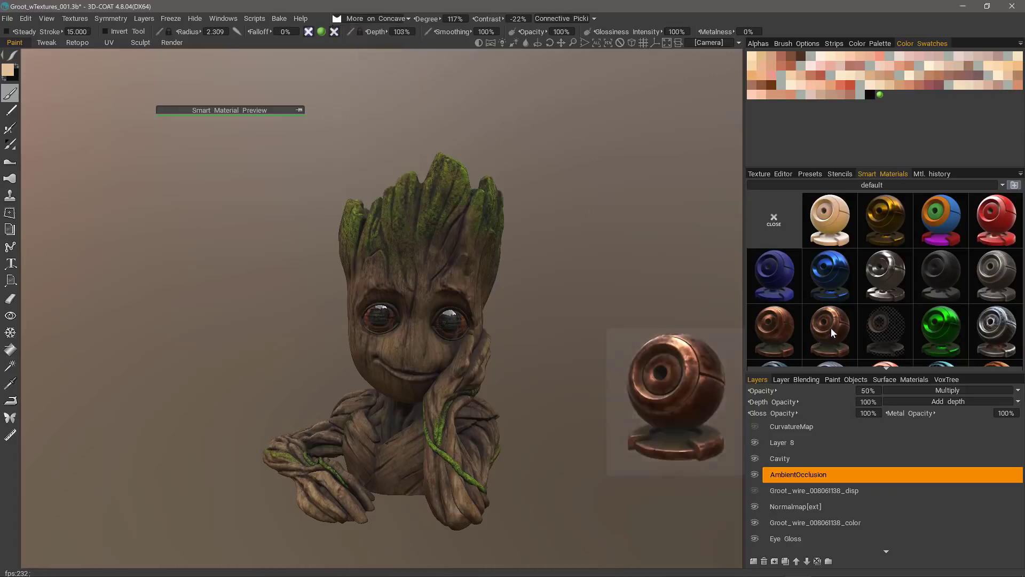
Step: Add Layer 10 above AmbientOcclusion and open copper_old in the Smart Material Editor
click(753, 561)
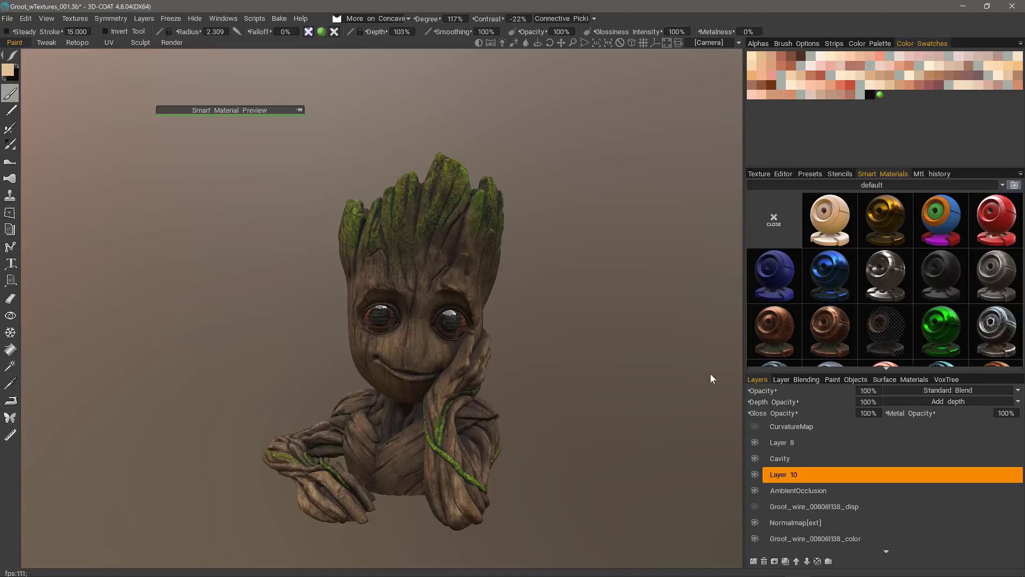
click(828, 328)
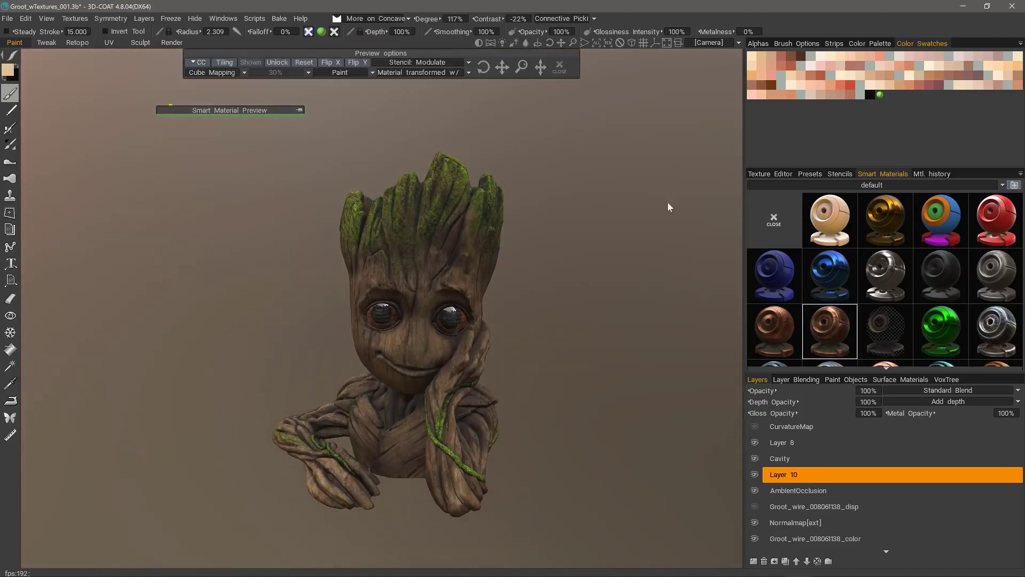
right_click(828, 332)
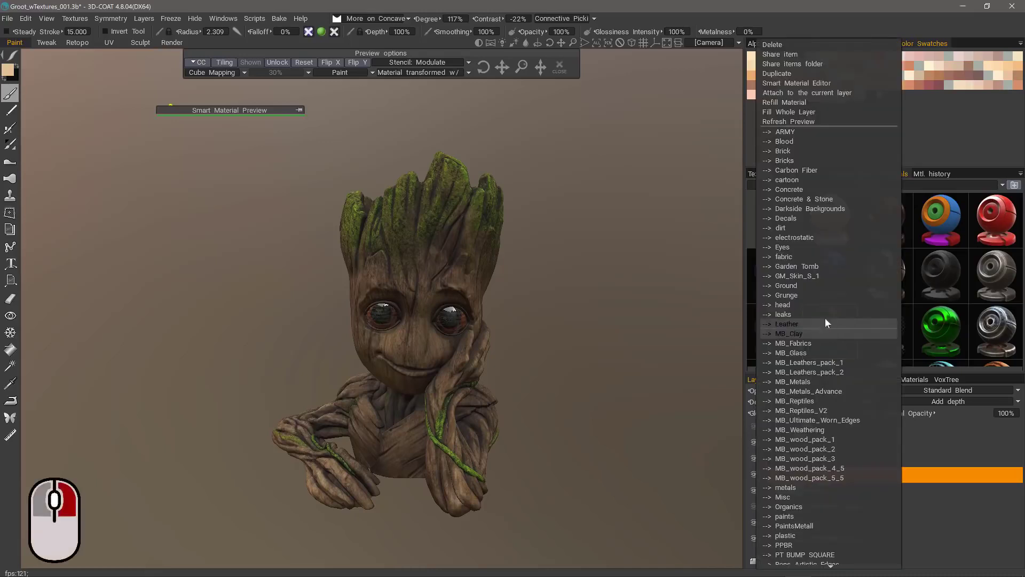
click(779, 84)
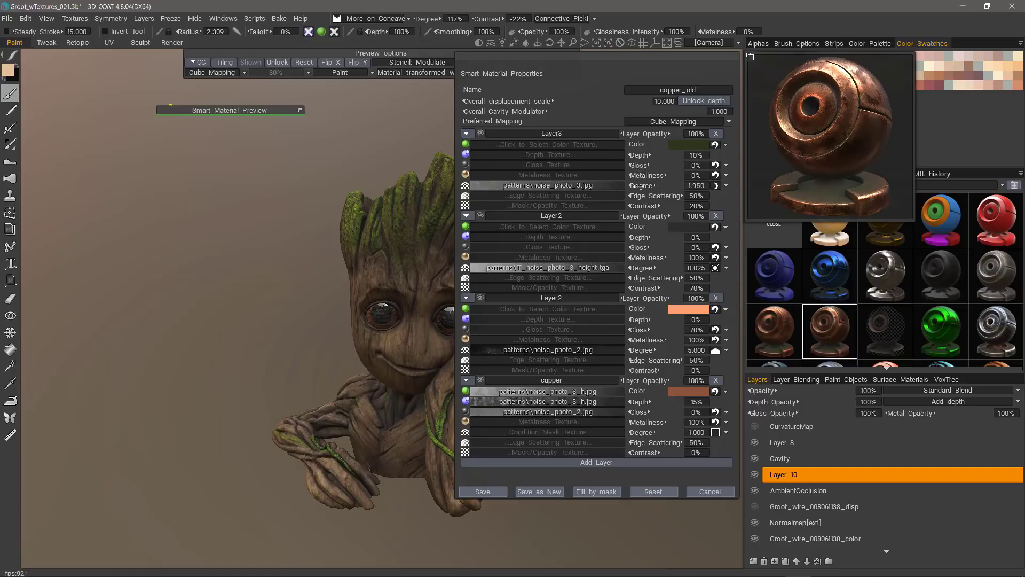
Step: Review the Layer3 and Layer2 Degree conditions, cancel the copper_old editor, and pick a More on Concave painting condition
click(725, 185)
click(726, 186)
click(726, 268)
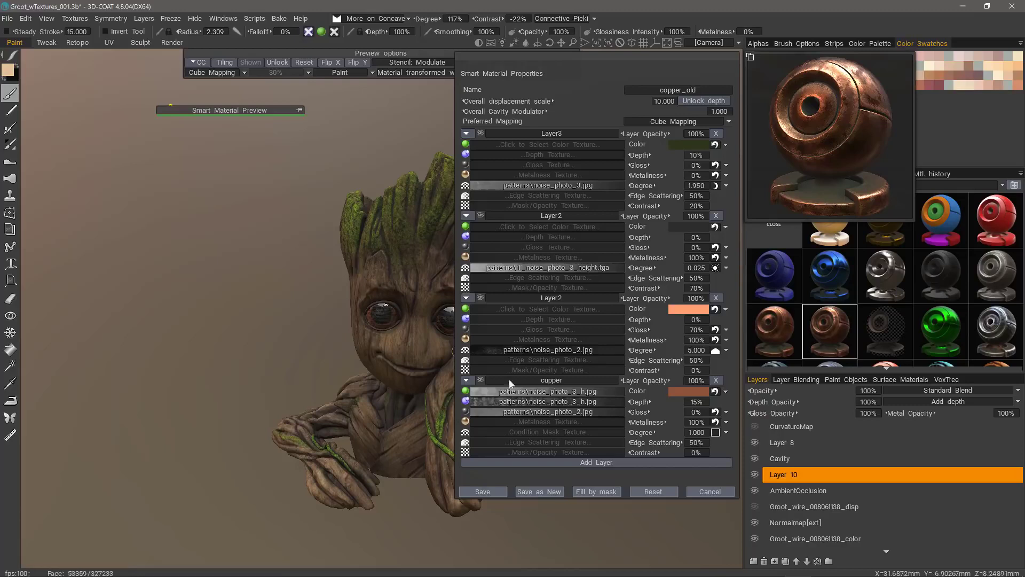
click(715, 492)
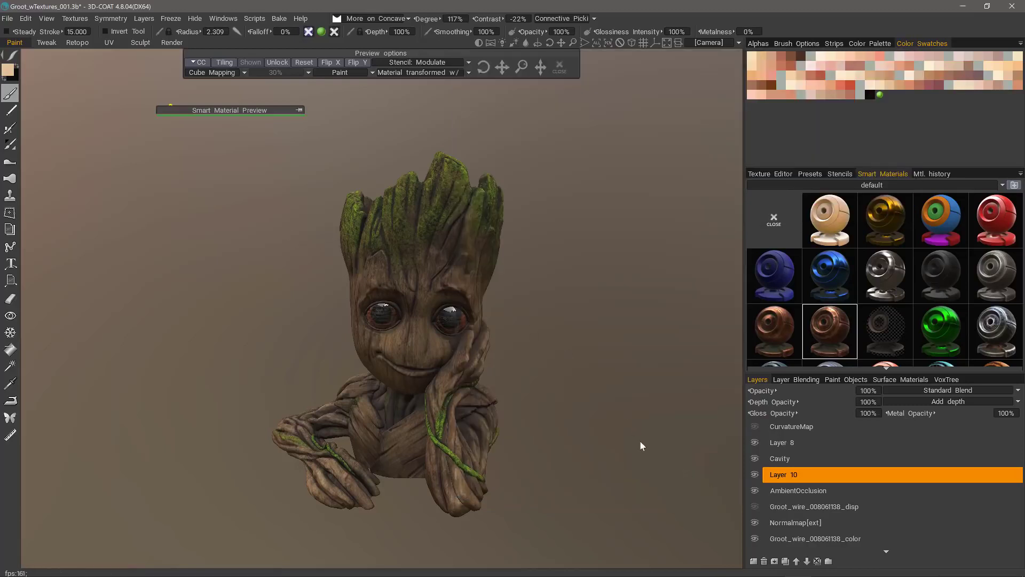
click(408, 18)
click(374, 194)
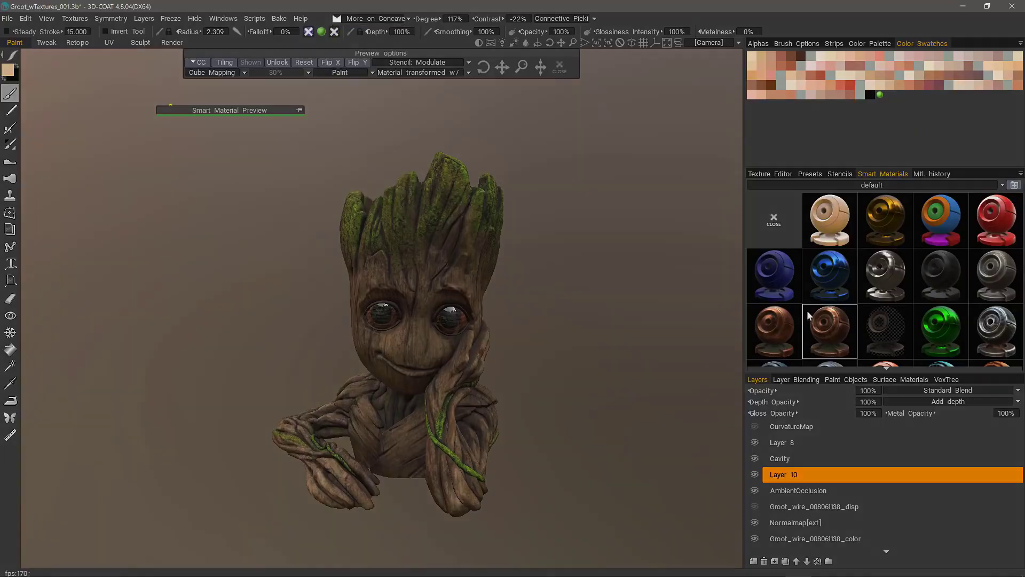